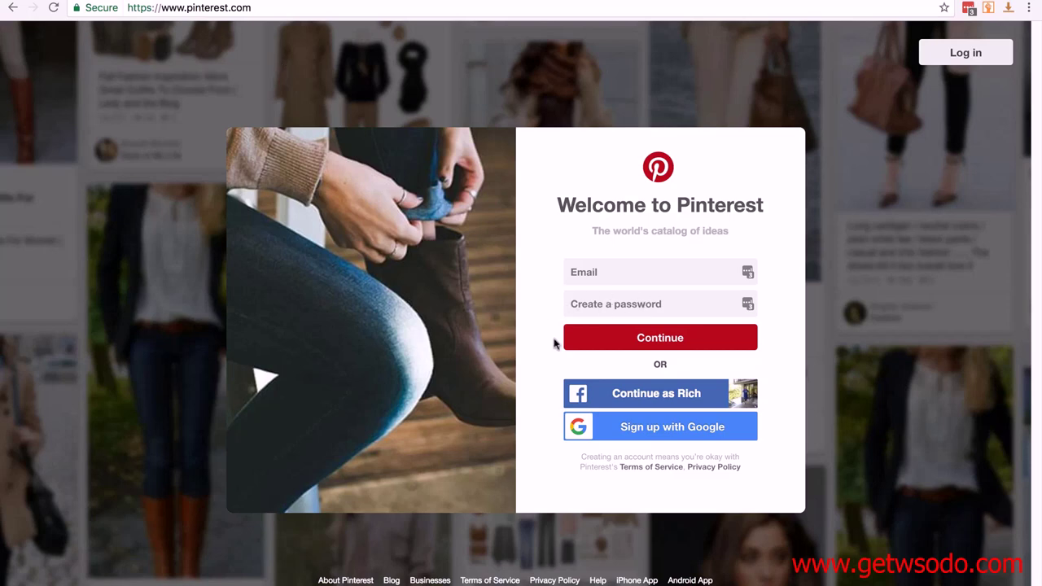
Step: Sign up with the Google account, allow access, and follow Food and drink and Home decor
click(652, 428)
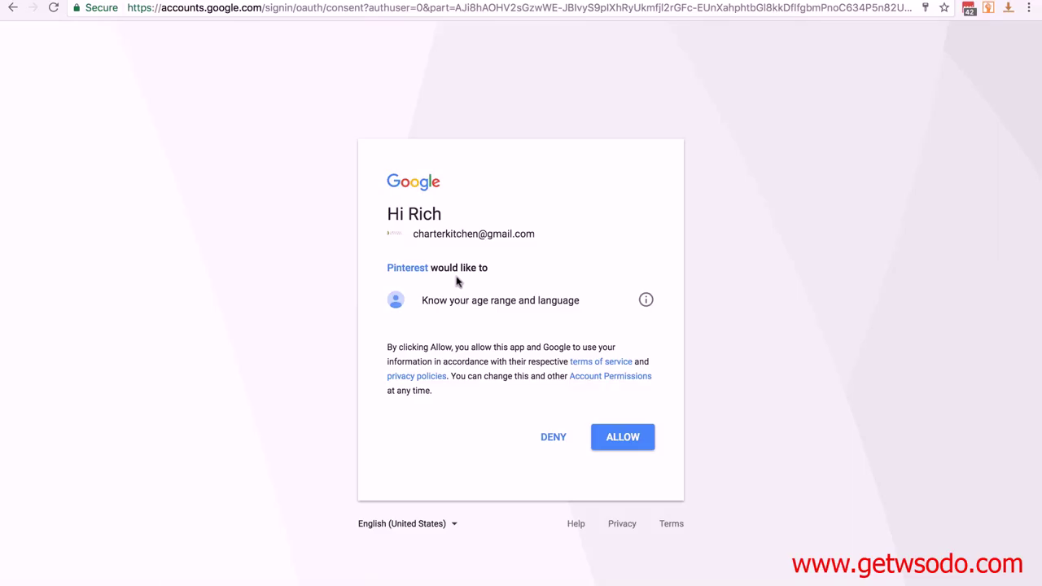
click(622, 444)
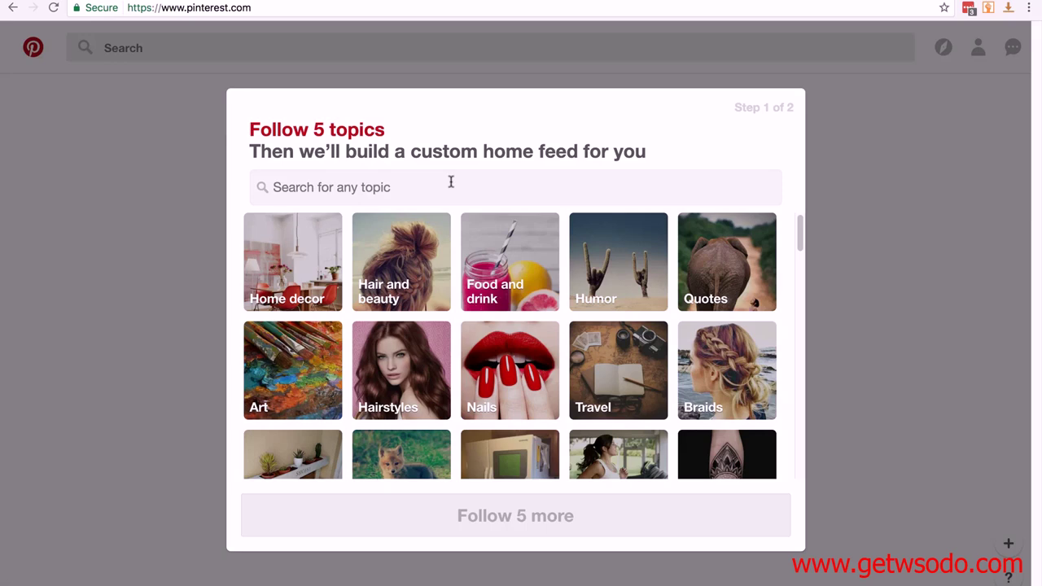
click(511, 275)
click(284, 279)
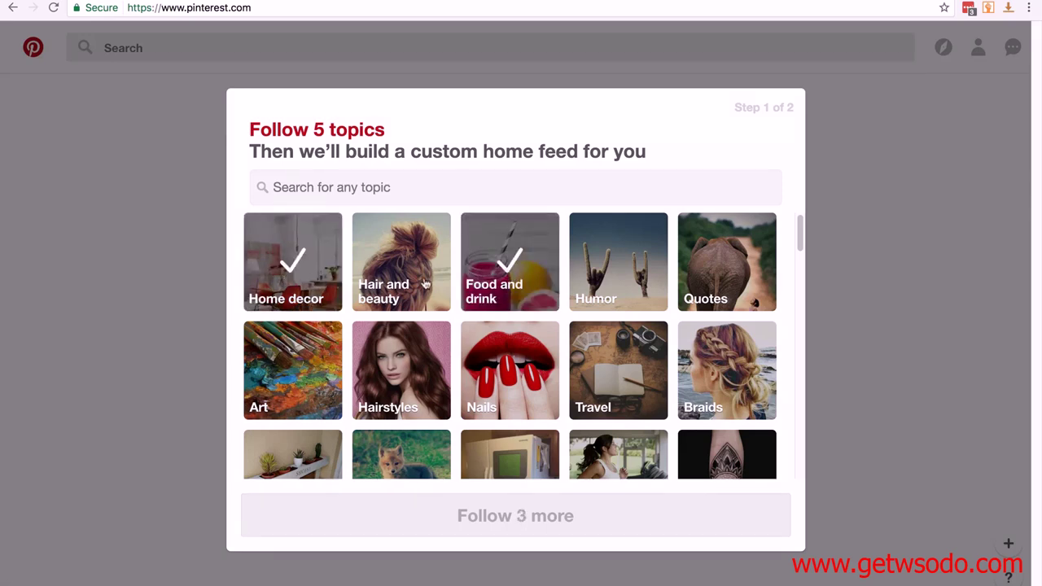
Step: Follow the Recipes, Fitness and DIY home decor topics and finish topic selection
scroll(456, 302, down, 5)
click(470, 306)
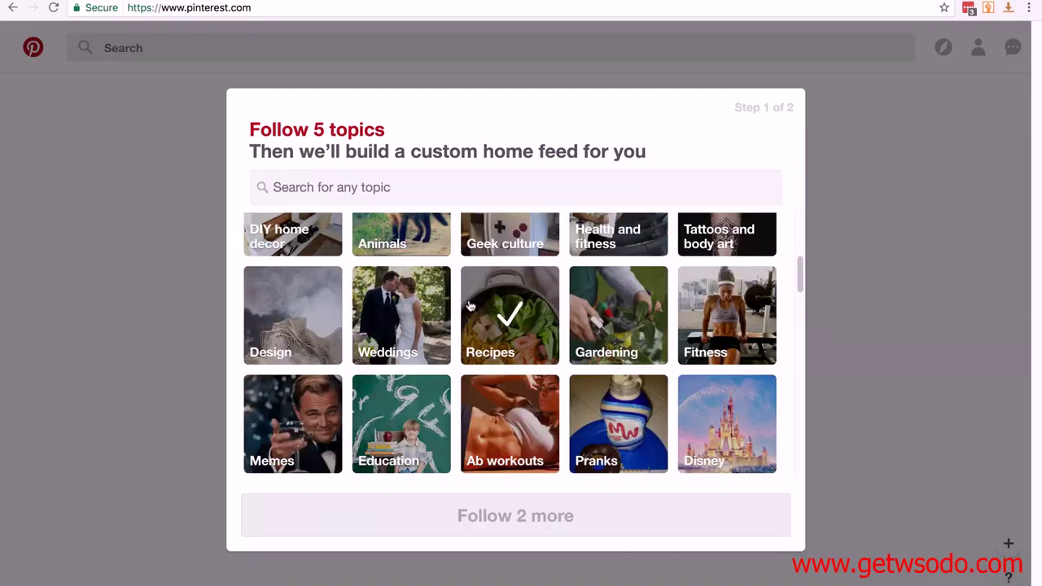
click(690, 315)
scroll(488, 342, up, 2)
click(303, 372)
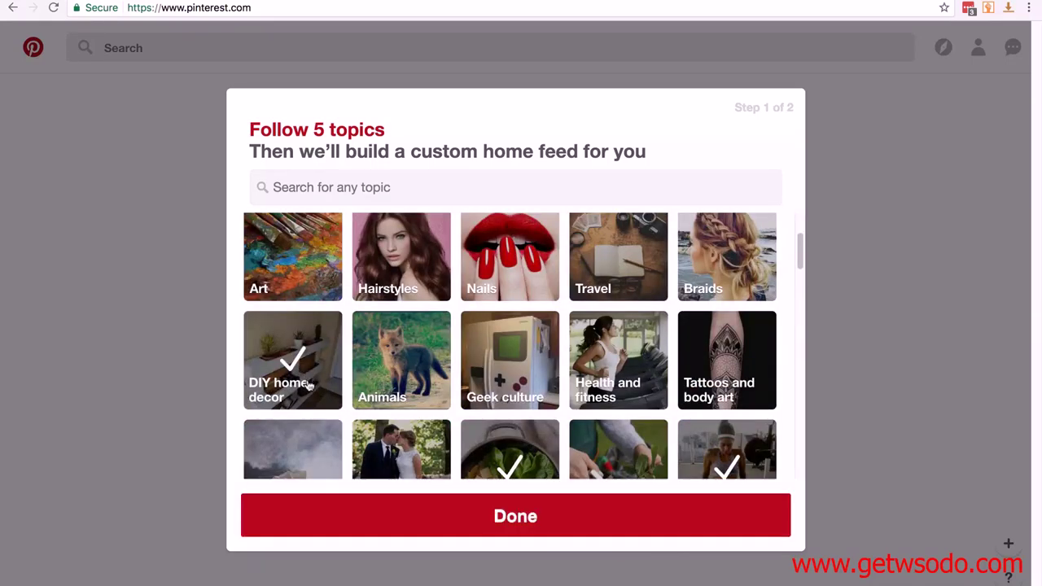
click(524, 521)
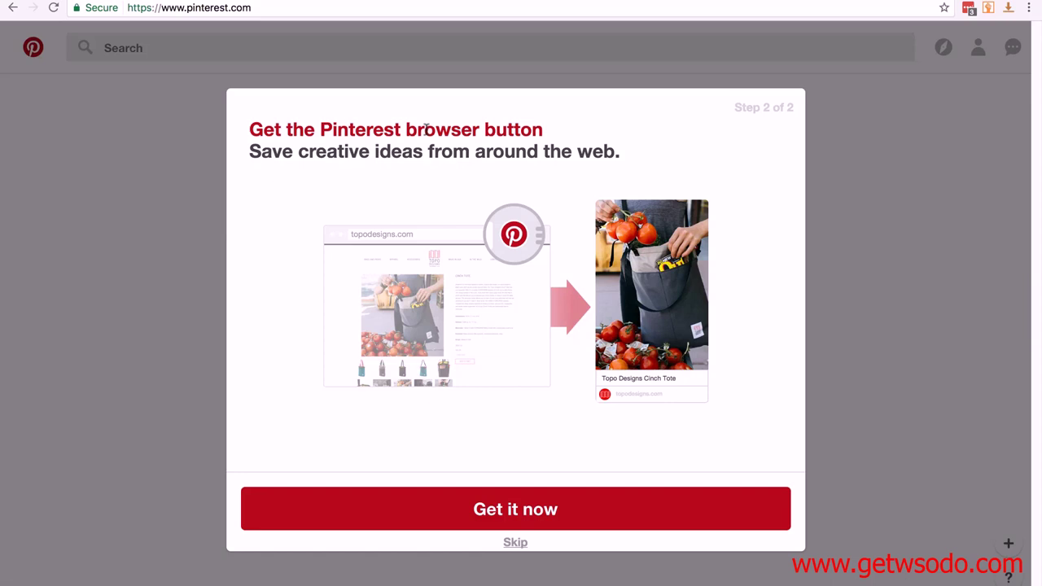
Step: Skip the Pinterest browser button step to reach the home feed of food, decor and fitness pins
click(516, 542)
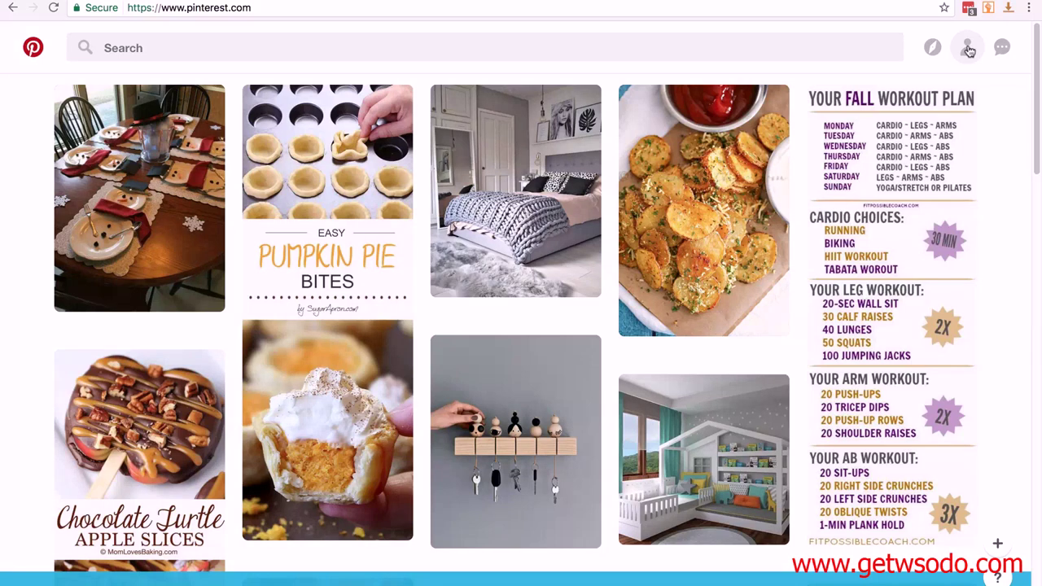
Step: Go to the profile page and open its settings at the Profile section
click(968, 48)
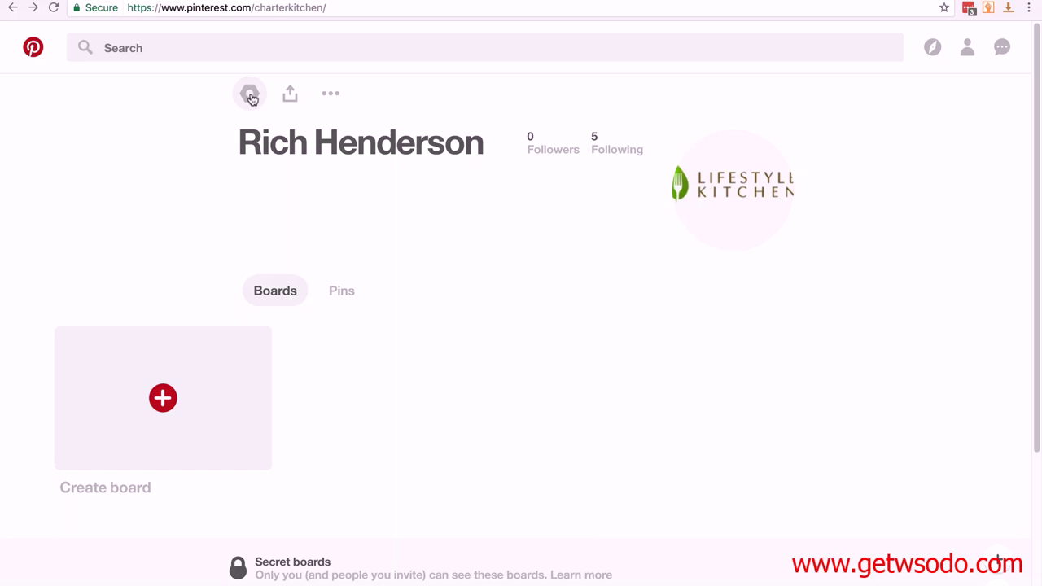
click(251, 96)
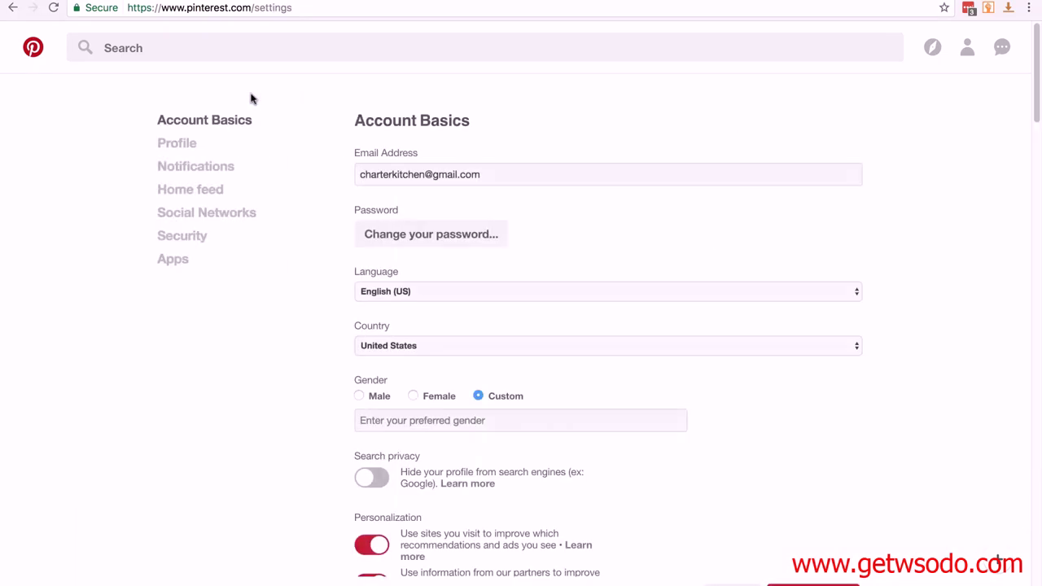
click(179, 147)
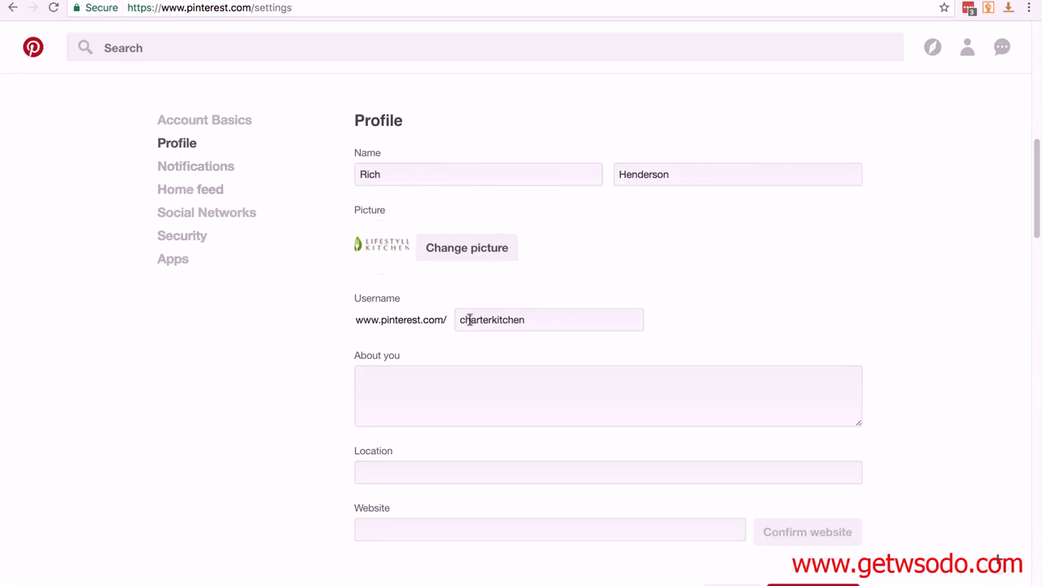
Step: Paste the Charter Kitchen business description into About you, trimmed under 160 characters
click(417, 399)
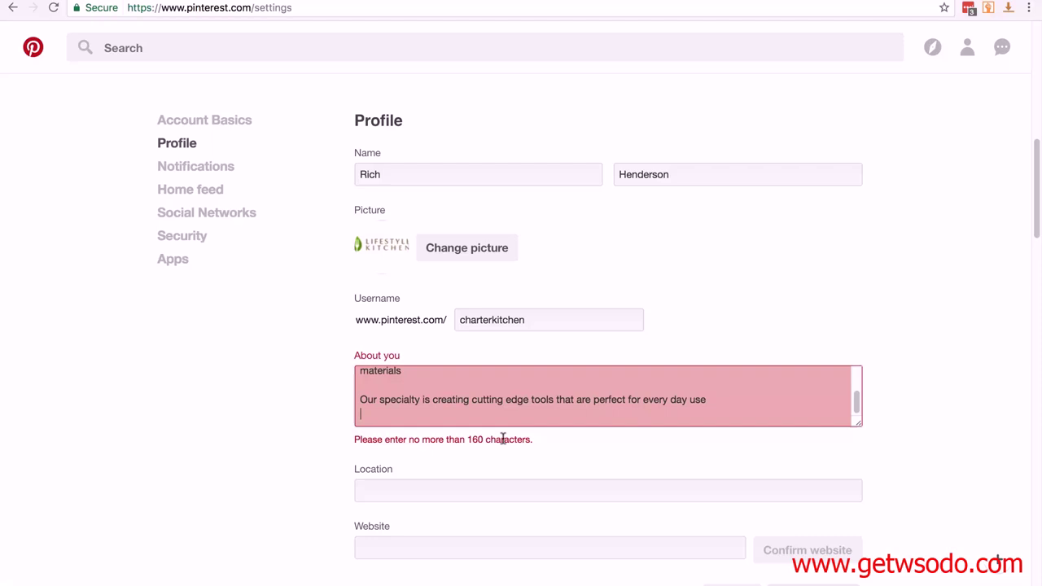
key(ctrl+v)
scroll(512, 416, up, 5)
key(BackSpace)
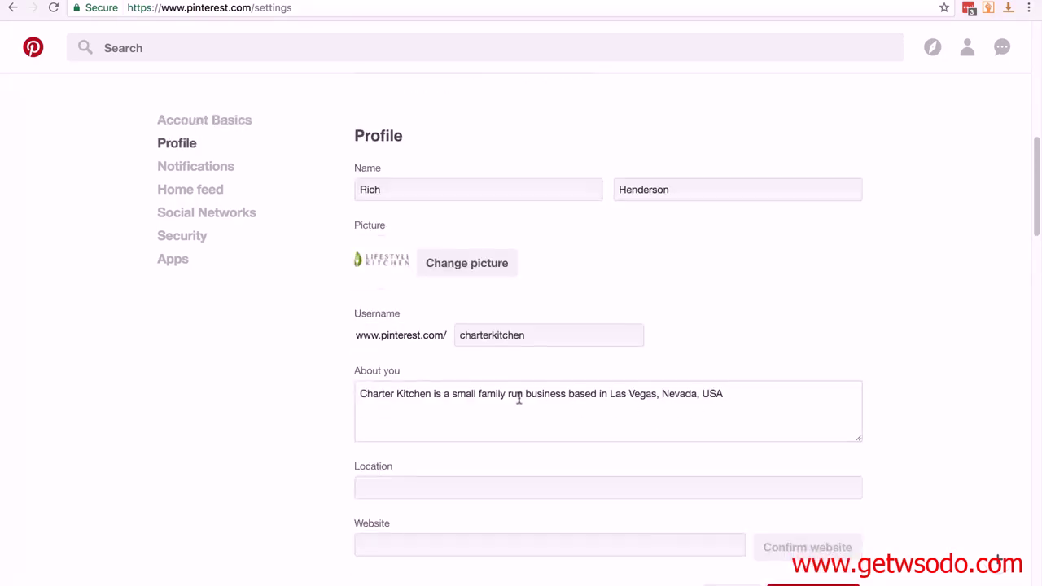
click(394, 495)
text(USA)
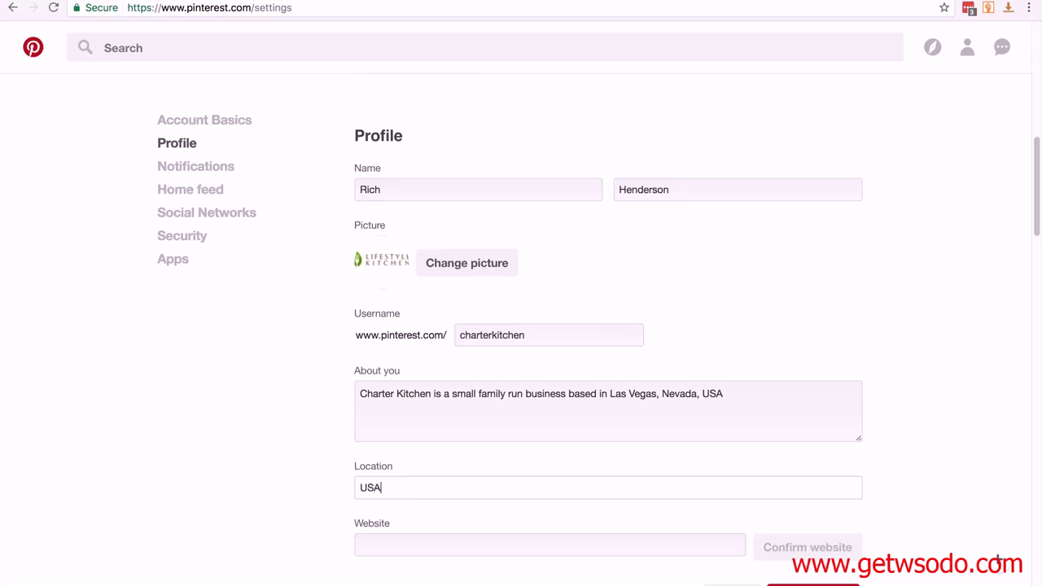
scroll(419, 497, down, 1)
click(424, 497)
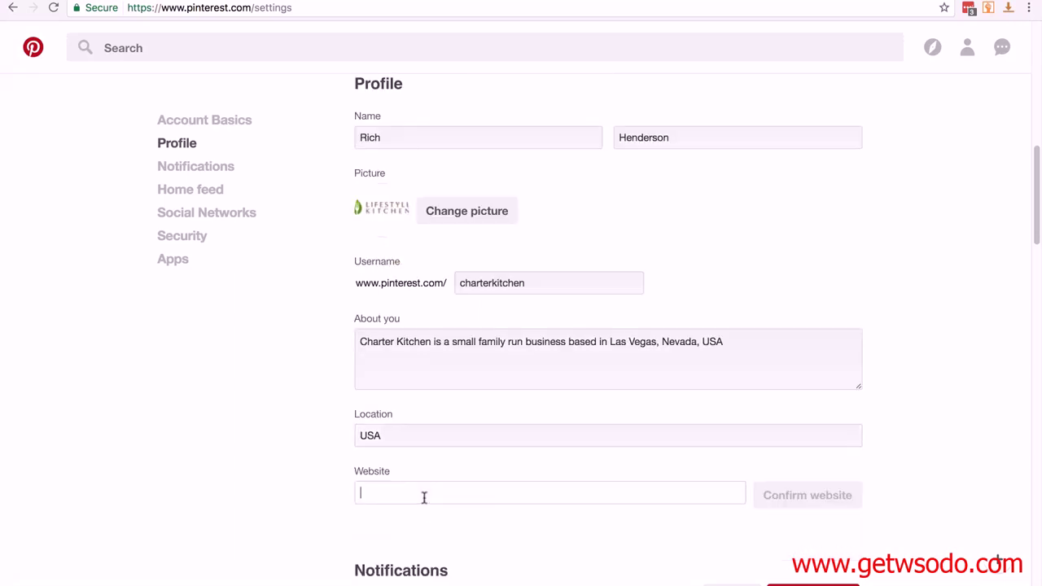
text(http://charterkitchen.com)
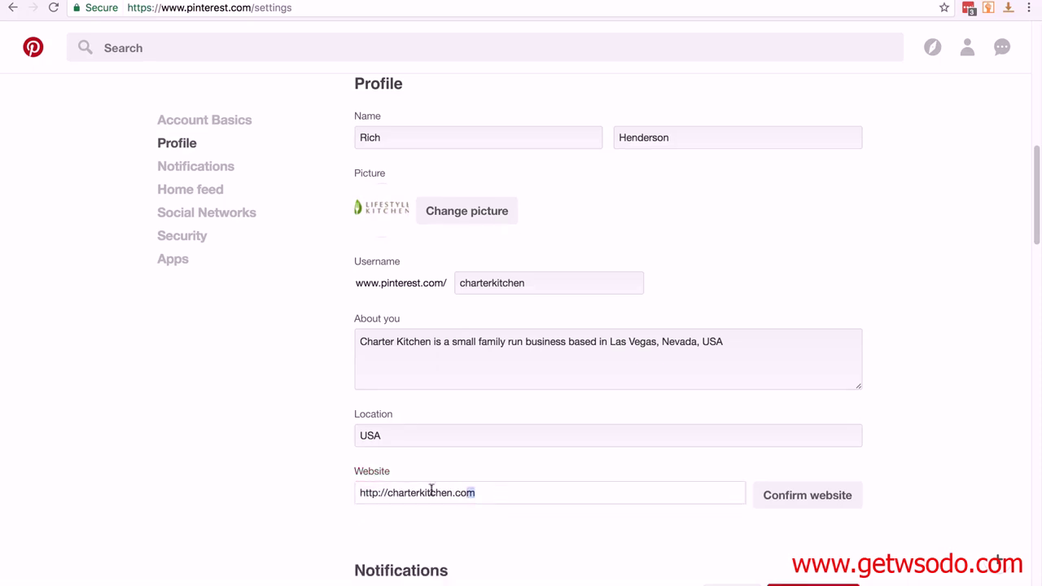
drag(432, 489, 298, 481)
key(ctrl+c)
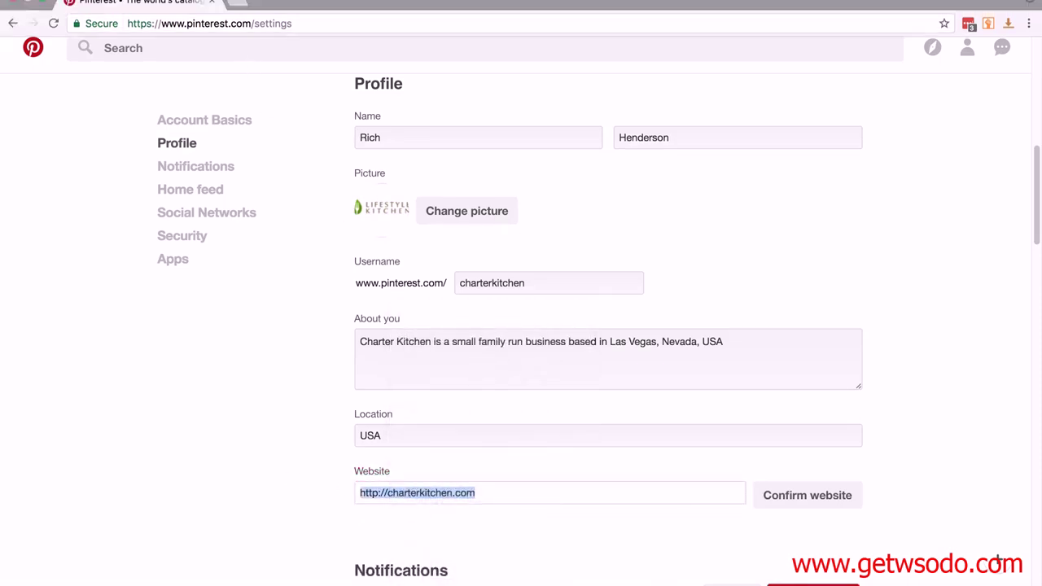
Step: Load charterkitchen.com in a new browser tab to check the site works
click(236, 3)
right_click(128, 8)
click(112, 277)
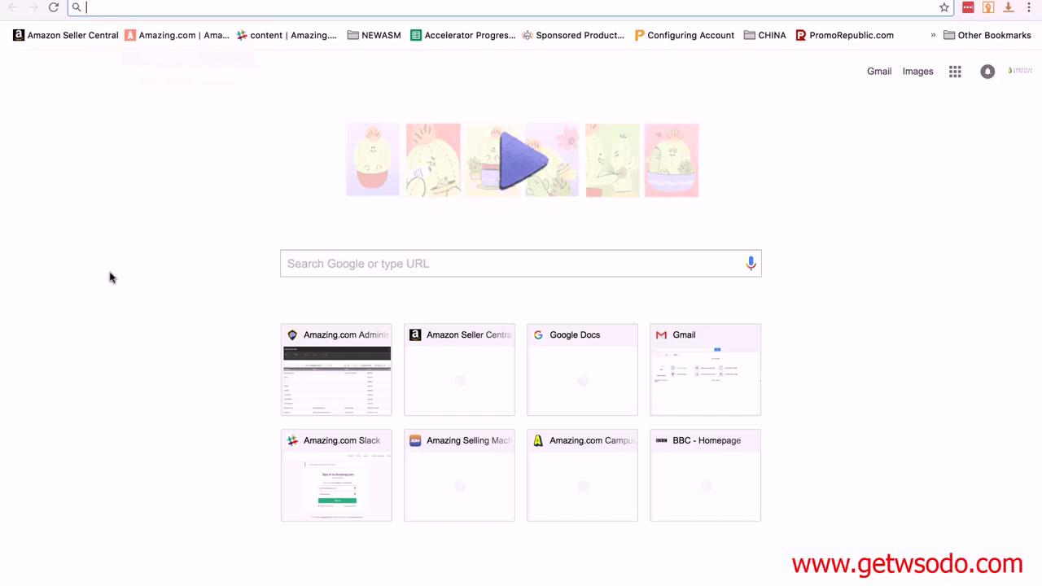
key(ctrl+v)
key(Return)
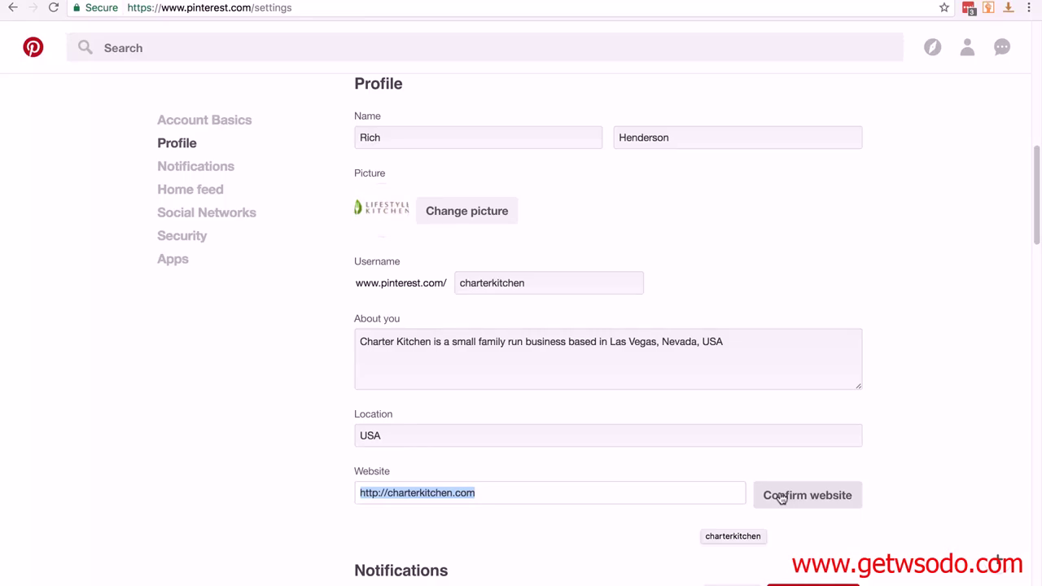
Step: Start Pinterest's website confirmation and copy the verification meta tag
click(780, 498)
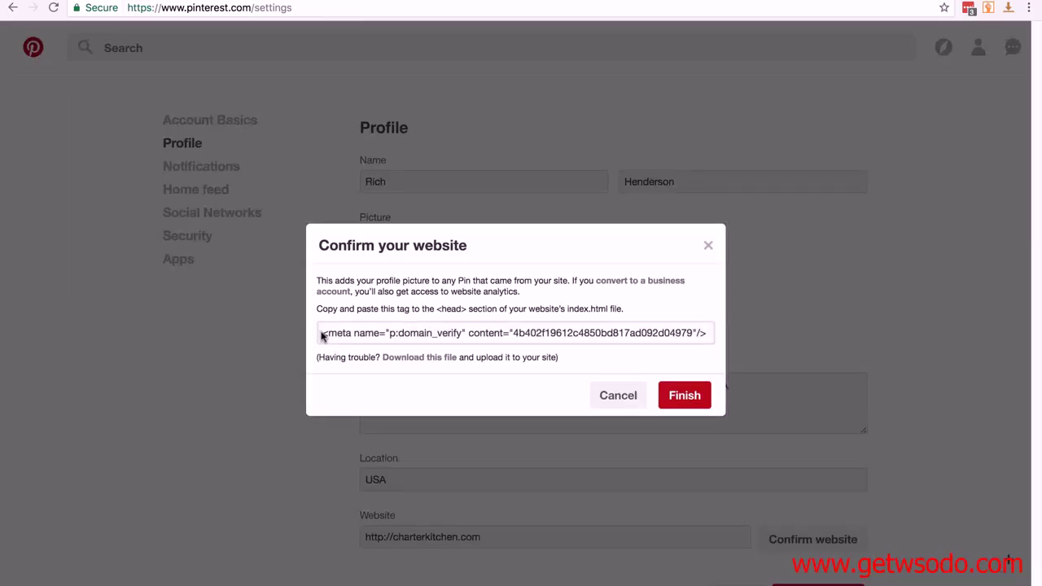
drag(323, 337, 719, 334)
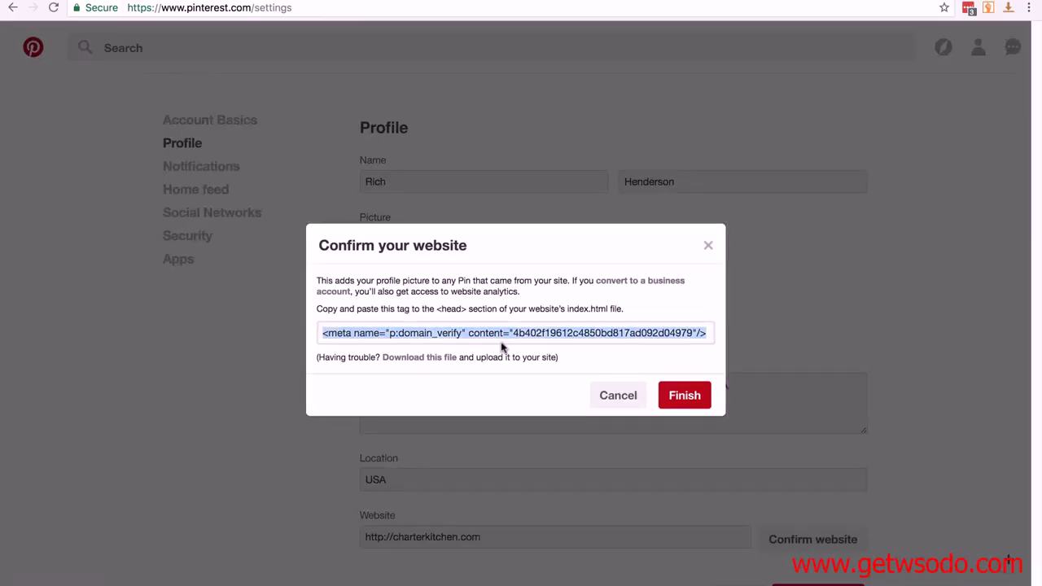
right_click(461, 335)
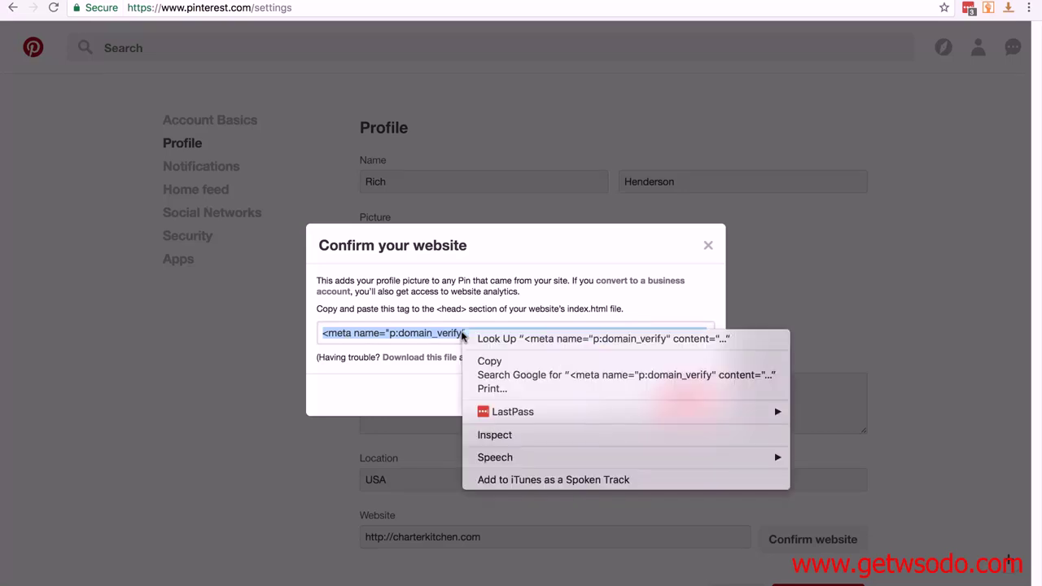
click(488, 362)
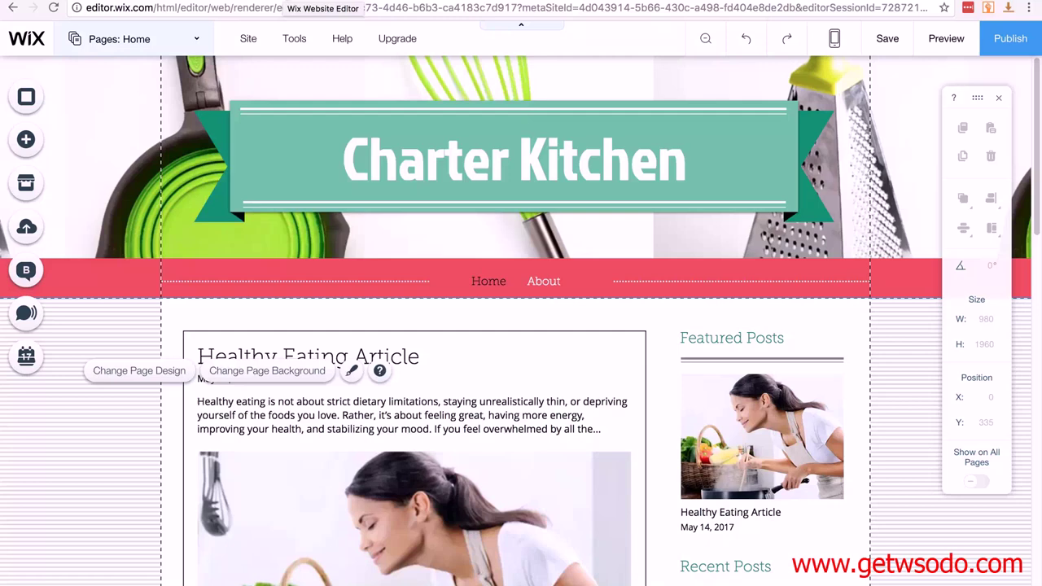
Step: Paste Pinterest's verification meta tag into the Wix SEO Header Code in Site Manager
mouse_move(249, 42)
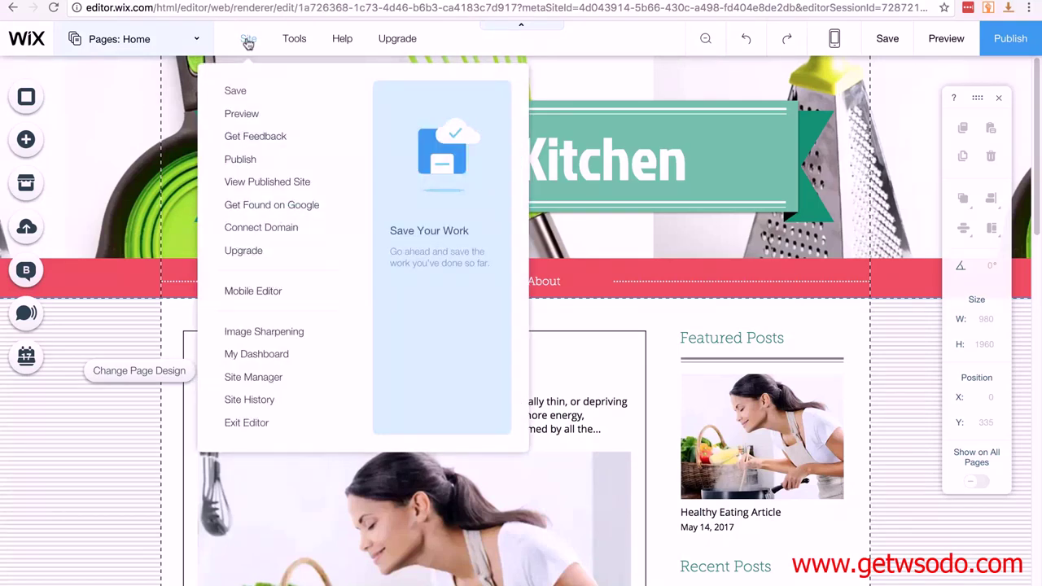
click(270, 377)
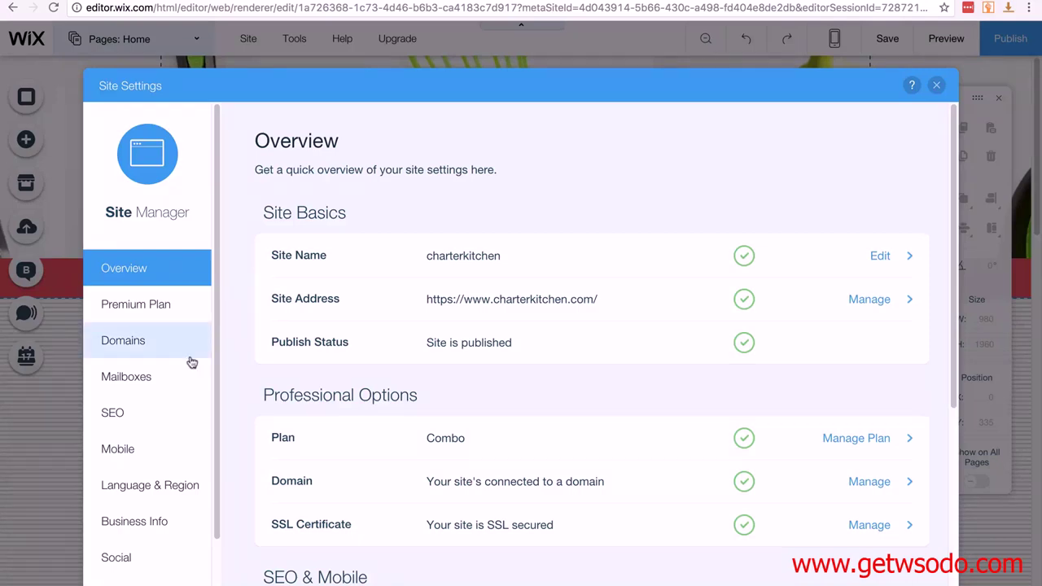
click(132, 421)
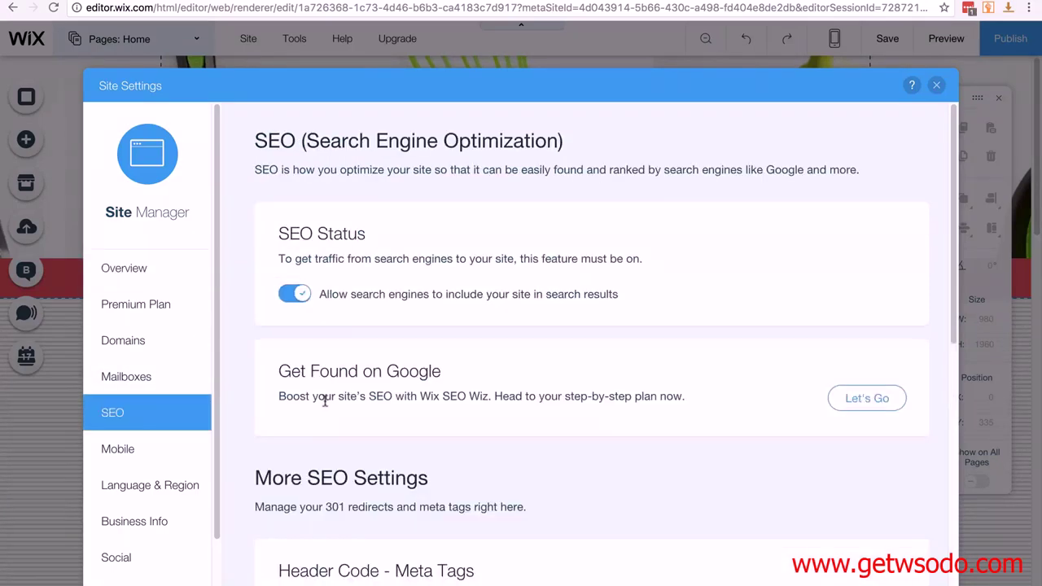
scroll(325, 397, down, 5)
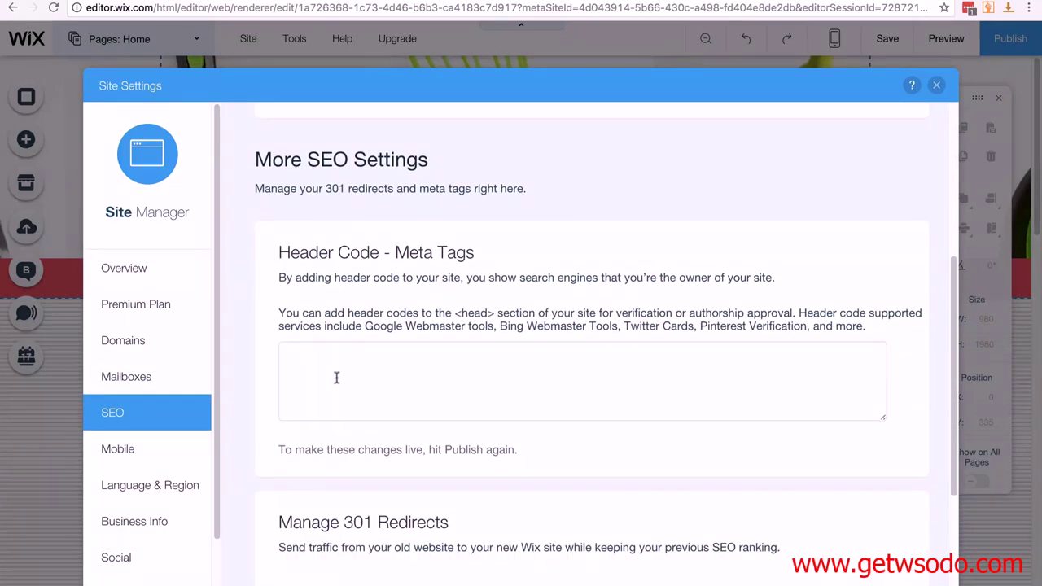
click(336, 377)
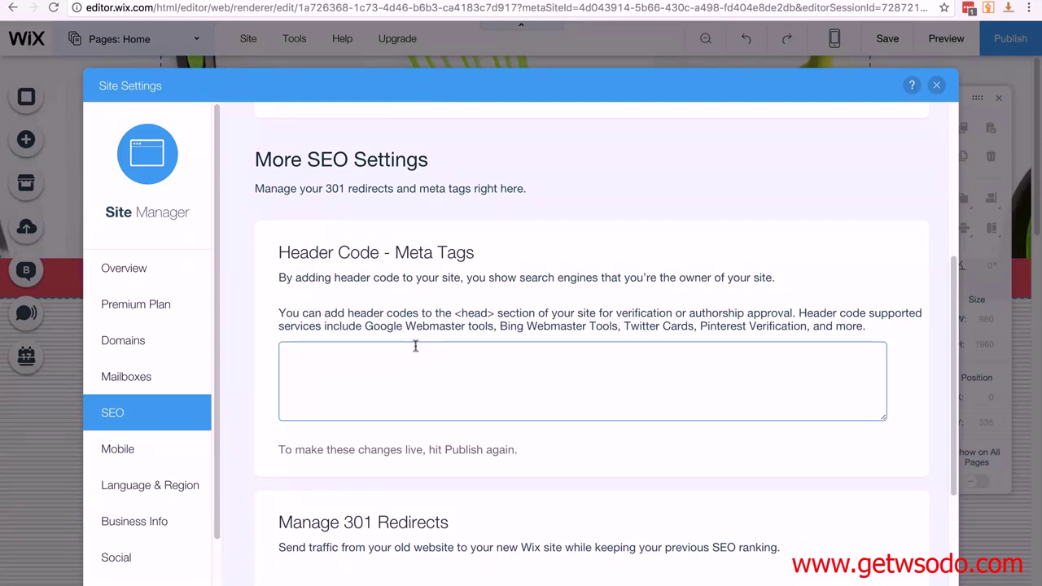
key(ctrl+v)
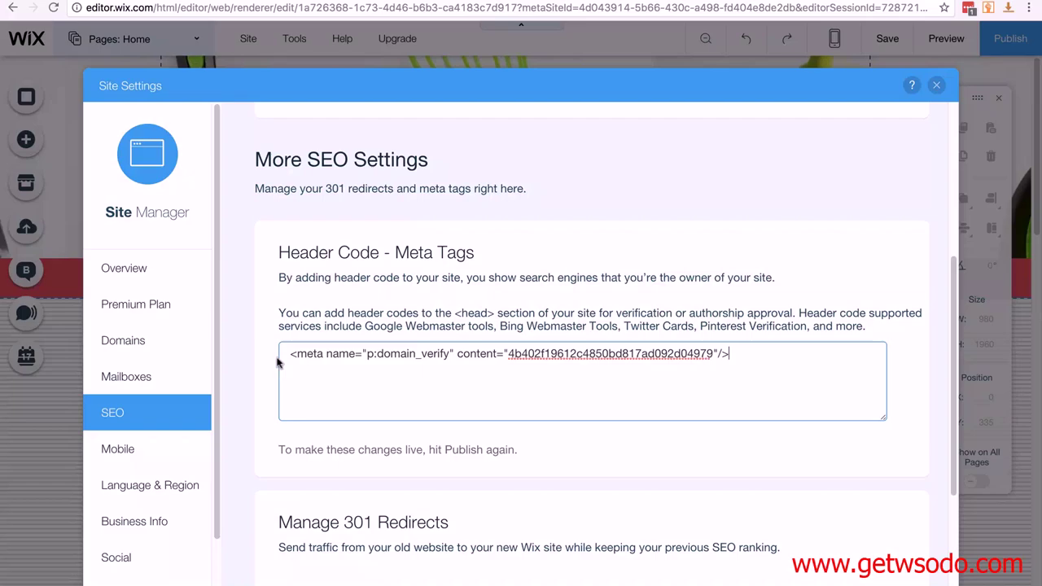
Step: Close the site settings and publish the Wix site with the new header code
scroll(570, 325, up, 5)
click(936, 85)
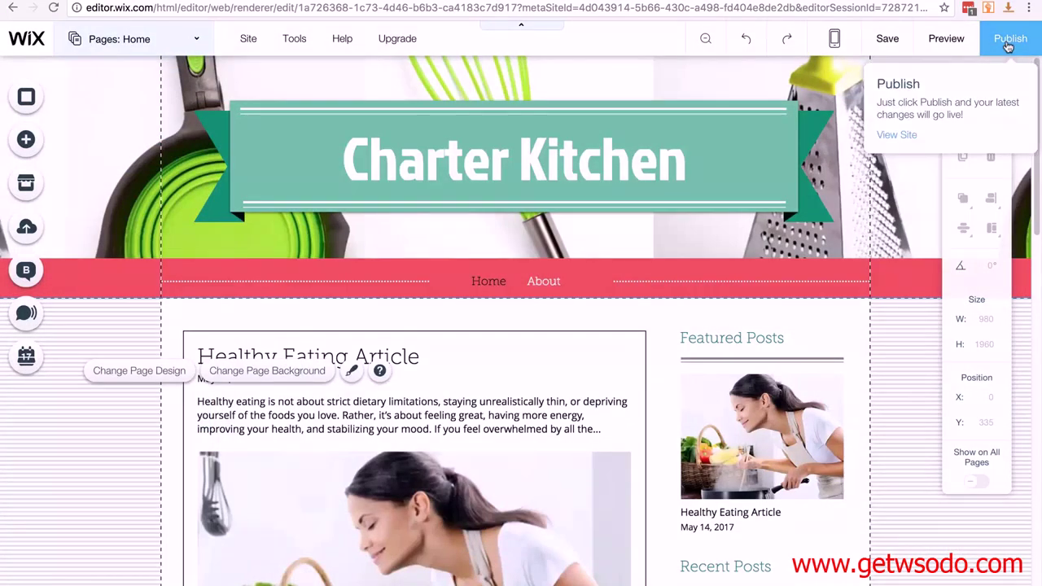
click(1008, 47)
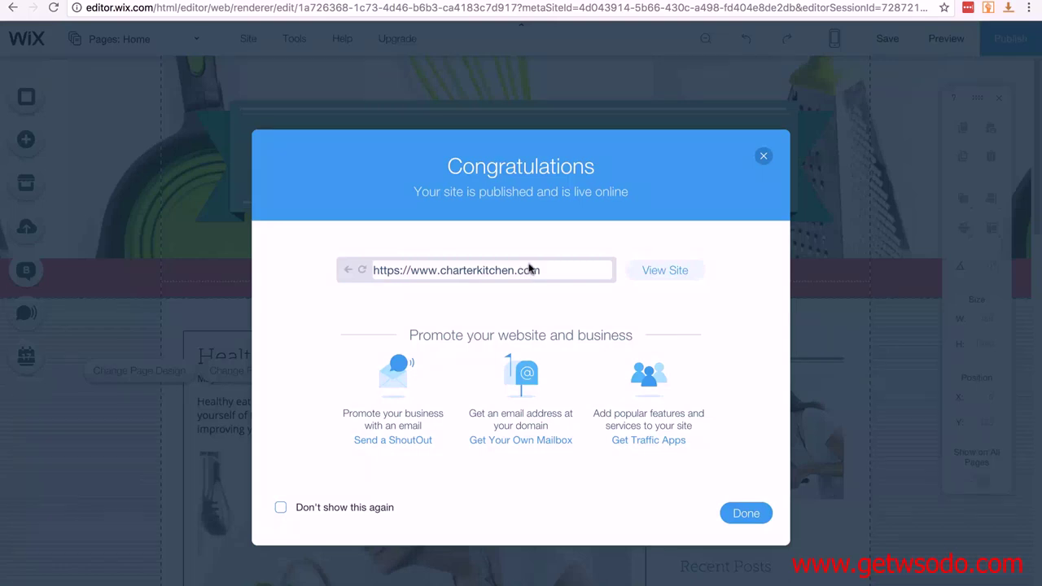
click(744, 514)
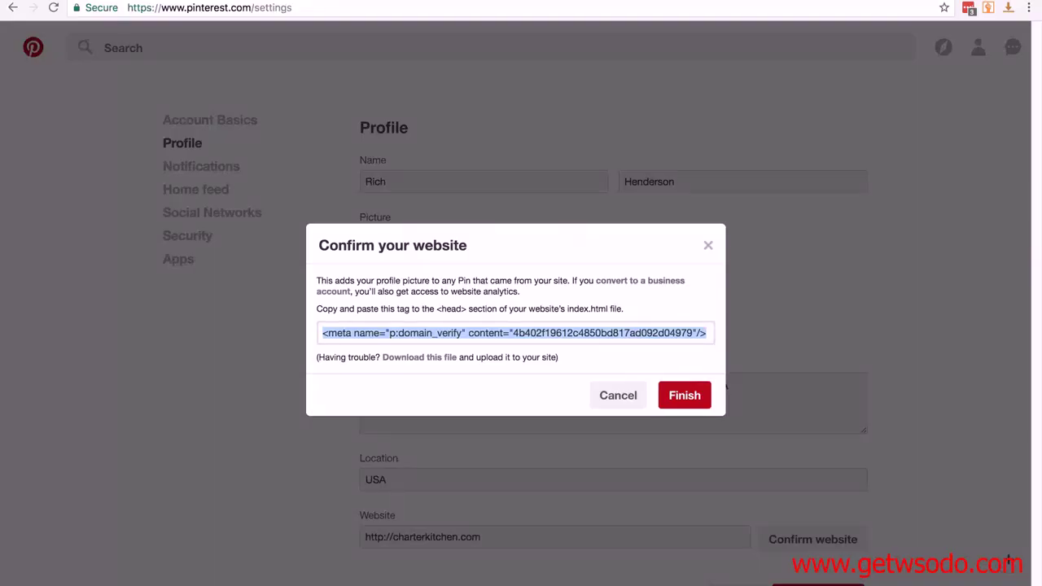
Step: Finish the website confirmation and dismiss the 'Oops' verification-pending notice
click(684, 396)
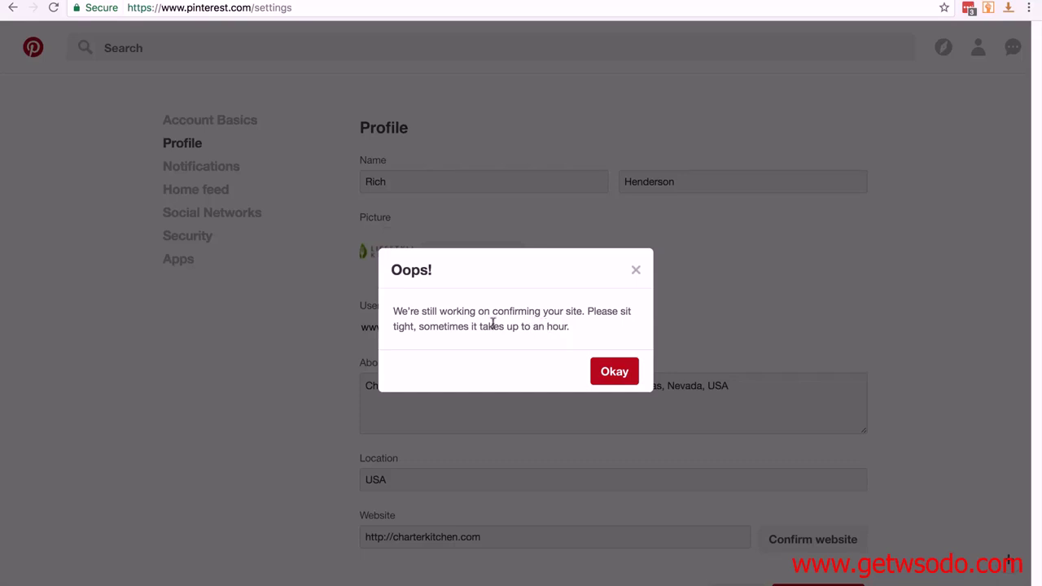
click(616, 374)
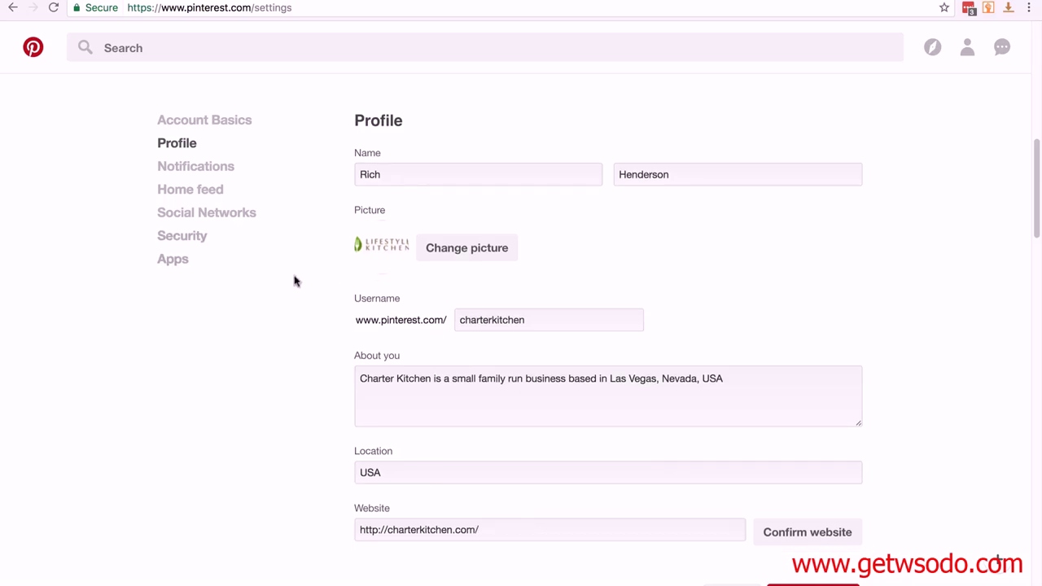
Step: Change the profile name to first name Charter, last name Kitchen, and save the settings
double_click(400, 174)
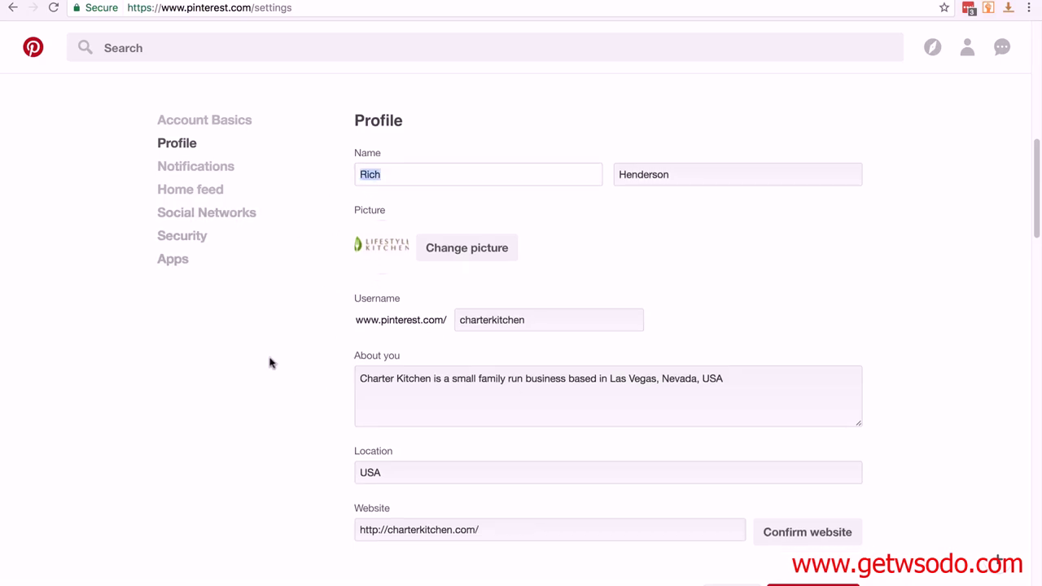
text(Charter)
key(Tab)
text(Kitchen)
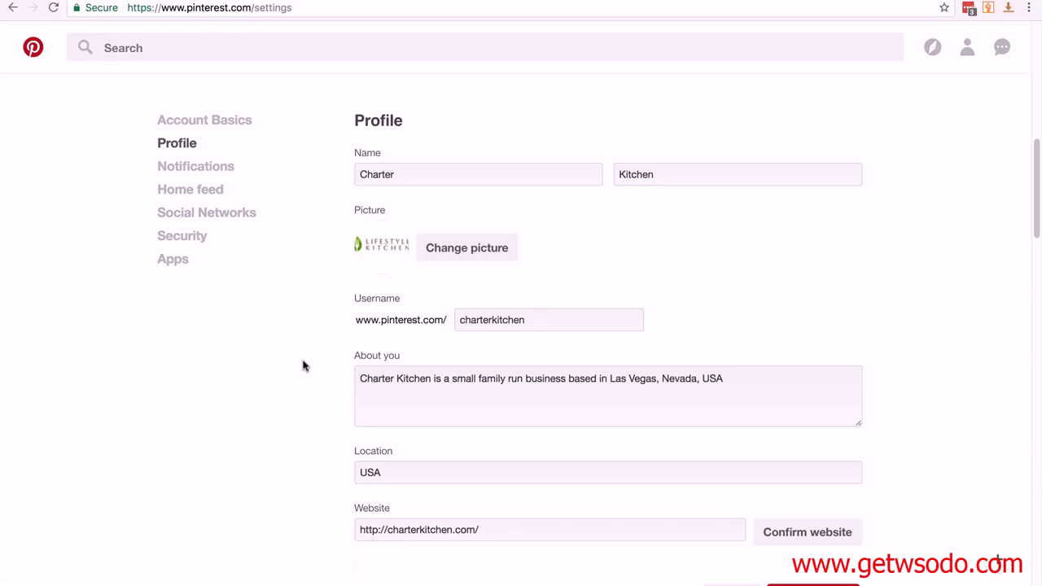
scroll(484, 330, down, 1)
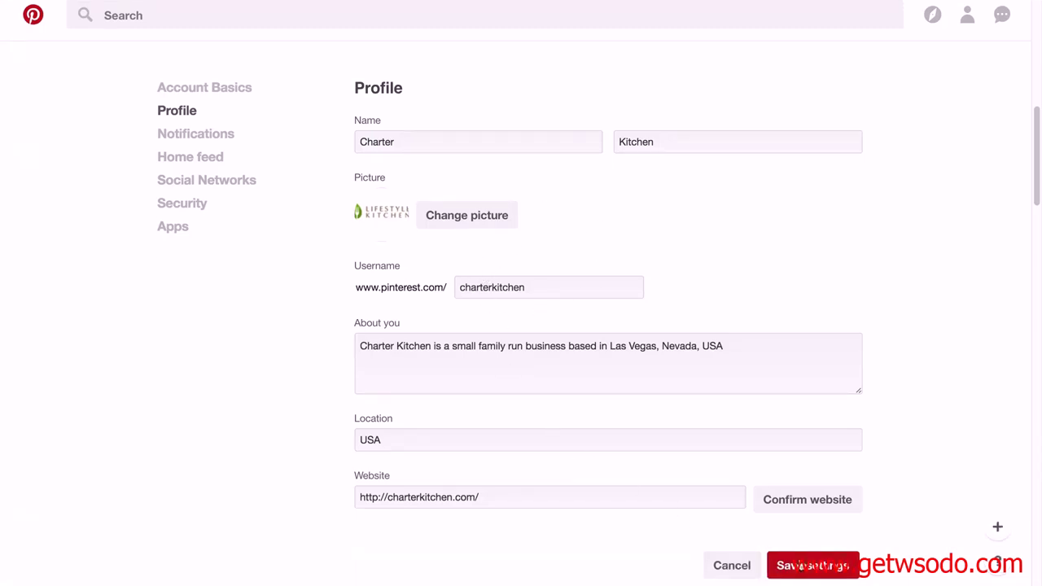
click(802, 565)
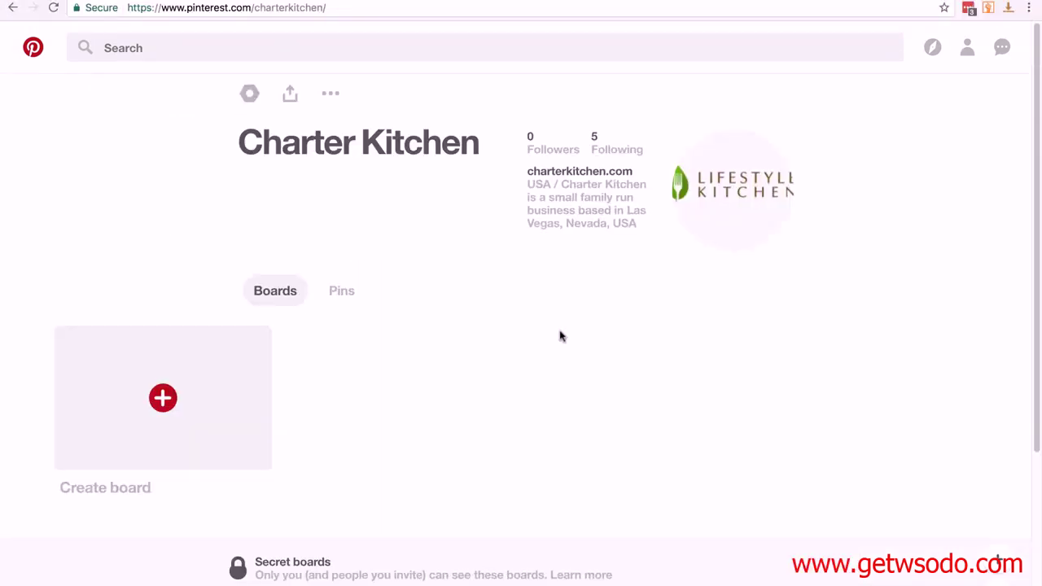
Step: Create the Kitchen Utensils and Charter Kitchen boards on the profile
click(163, 399)
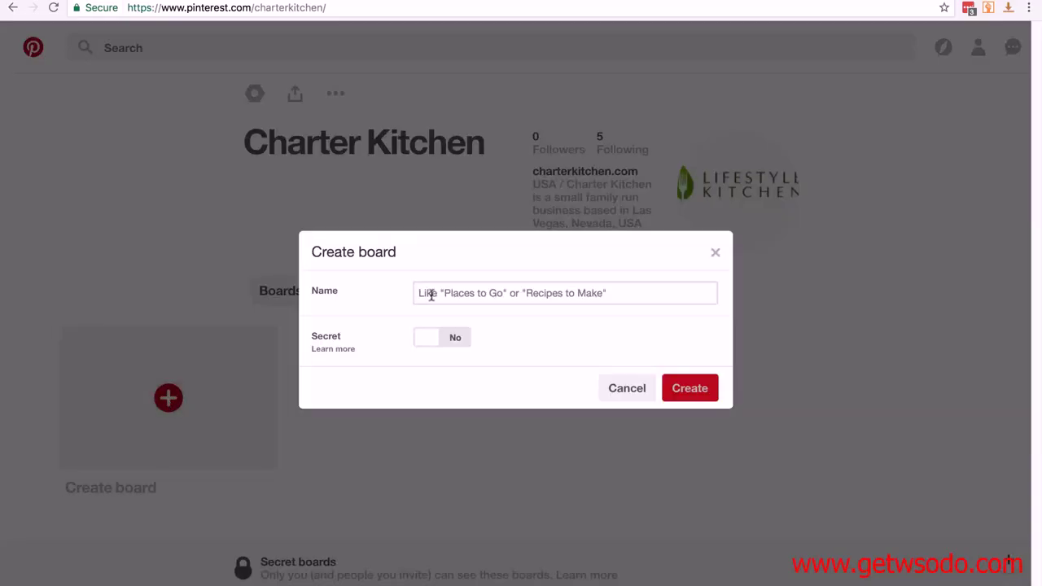
key(ctrl+v)
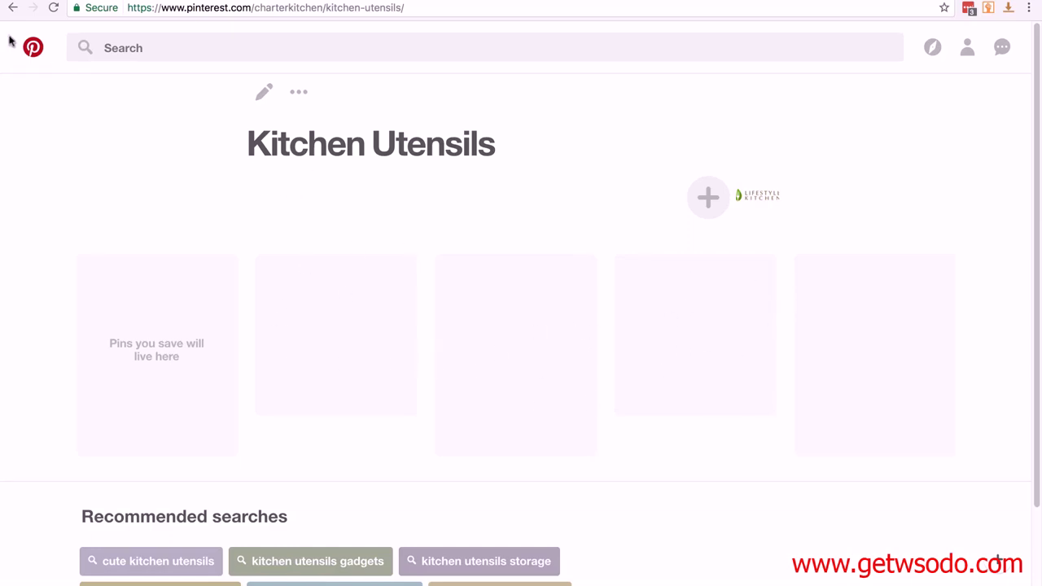
click(13, 7)
click(163, 398)
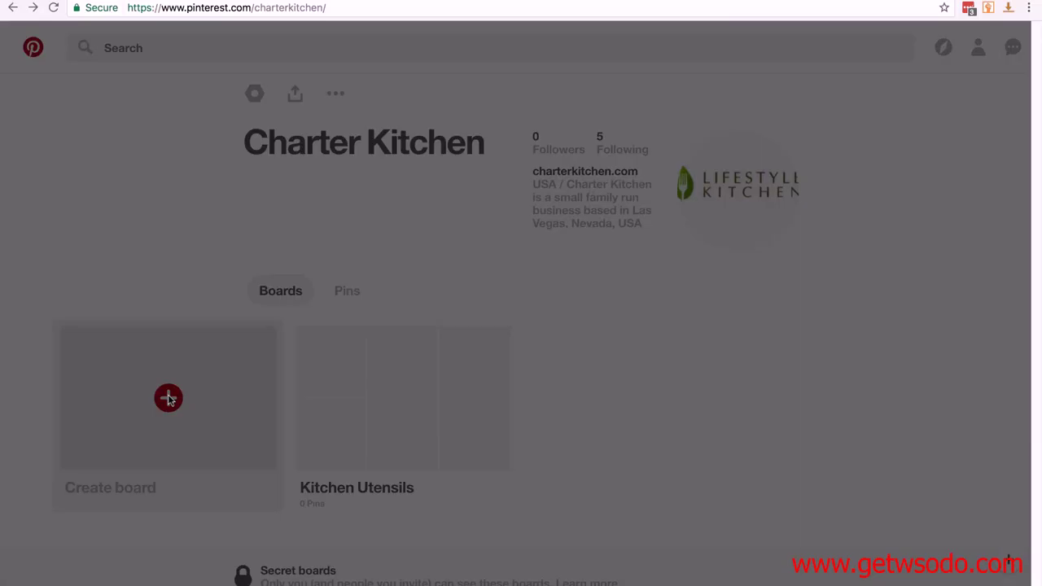
text(Charter Kitchen)
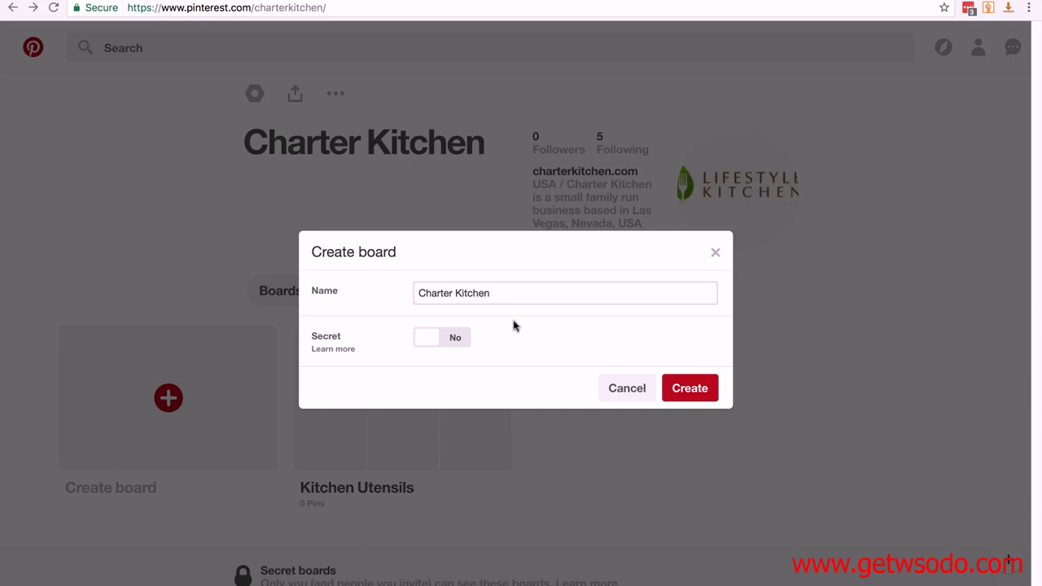
click(689, 389)
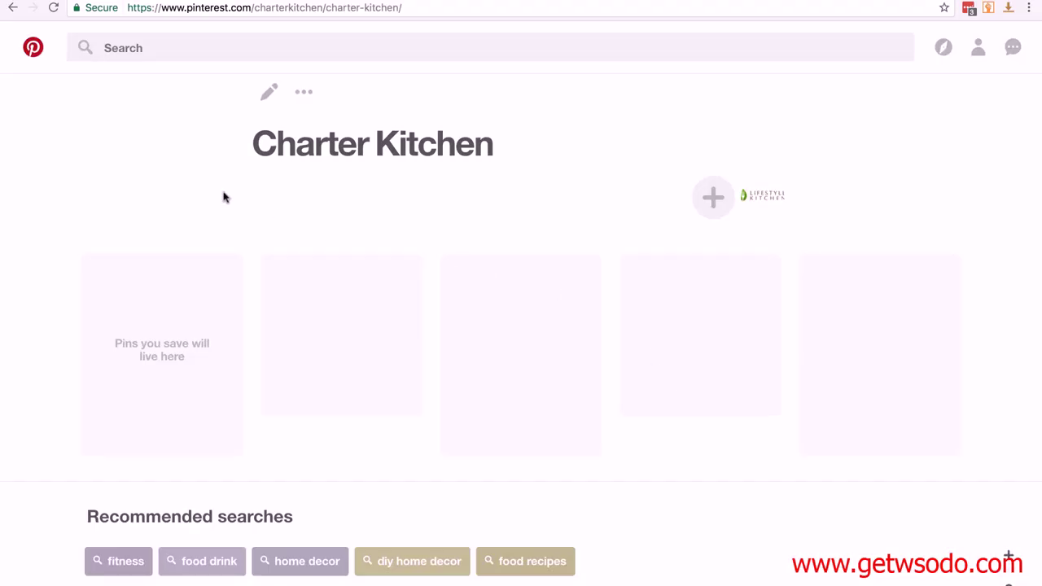
click(15, 8)
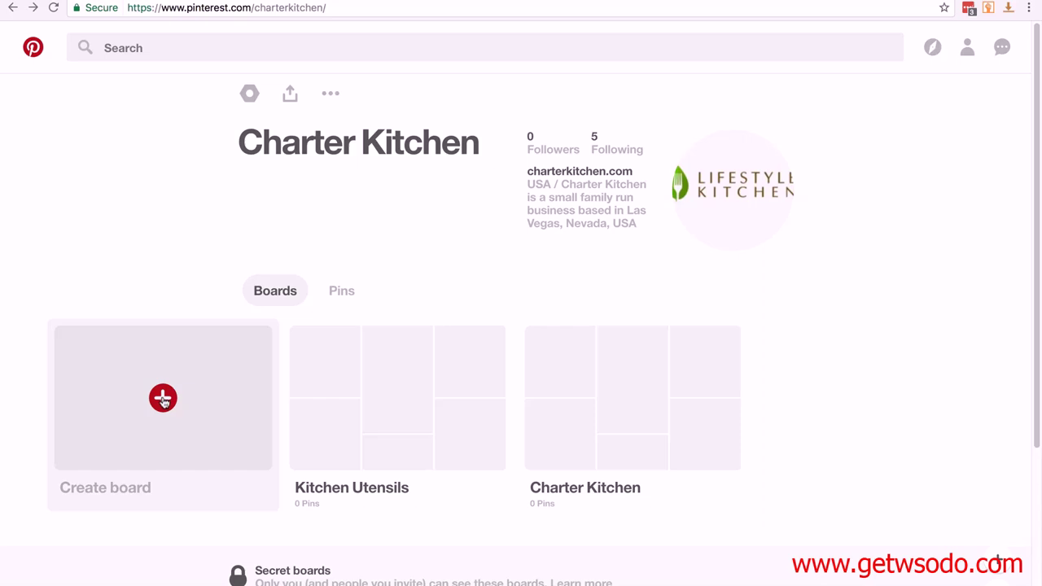
Step: Create the Recipes board, then type 'Kitchens'
click(163, 399)
text(Recipes)
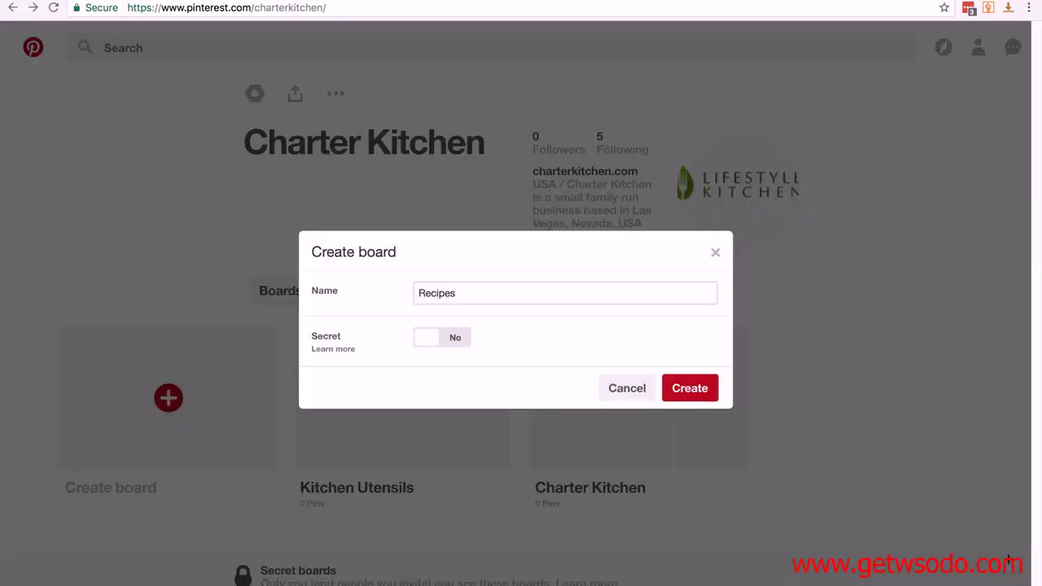
click(686, 390)
text(Kitchens)
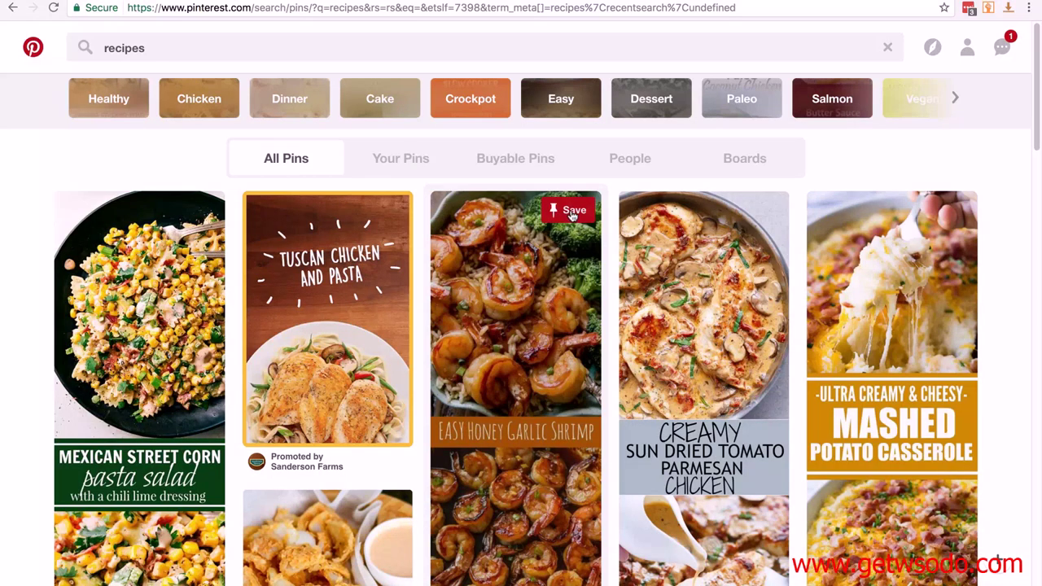
Step: Save the honey garlic shrimp, eggless cookie dough and Parmesan garlic spaghetti pins to Recipes
click(572, 213)
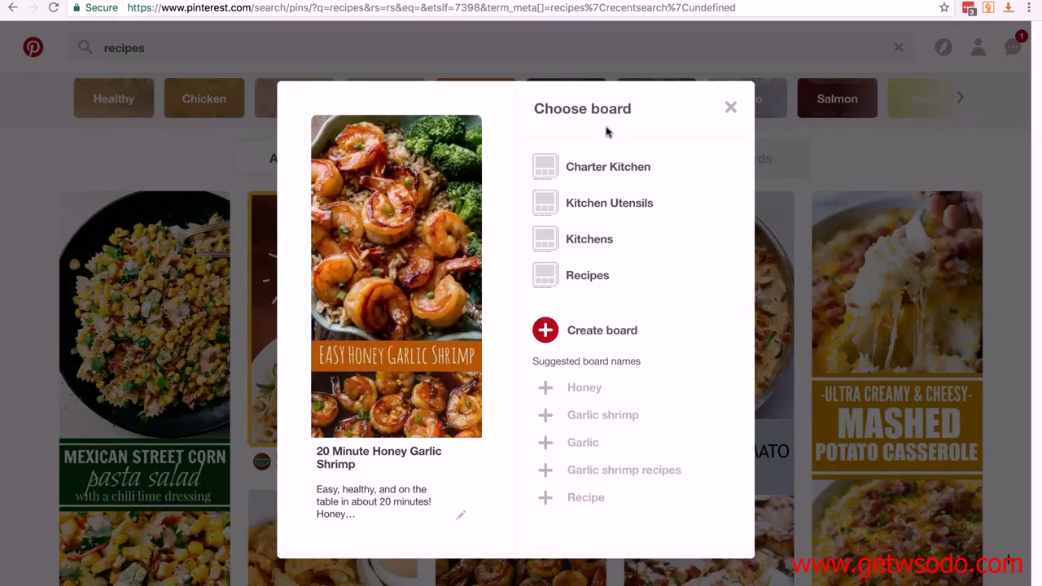
click(578, 276)
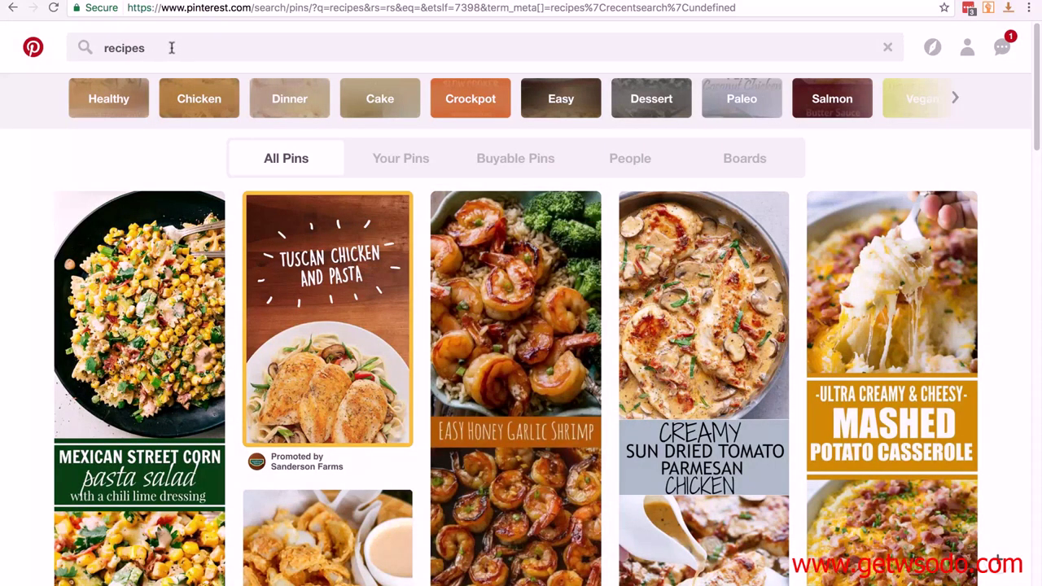
scroll(172, 48, down, 10)
click(593, 275)
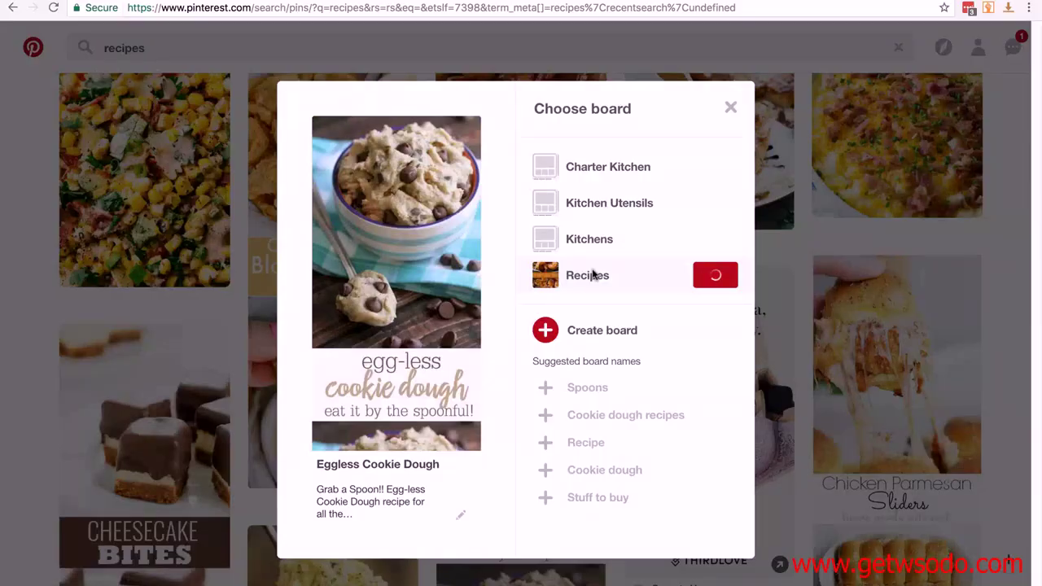
scroll(289, 186, down, 5)
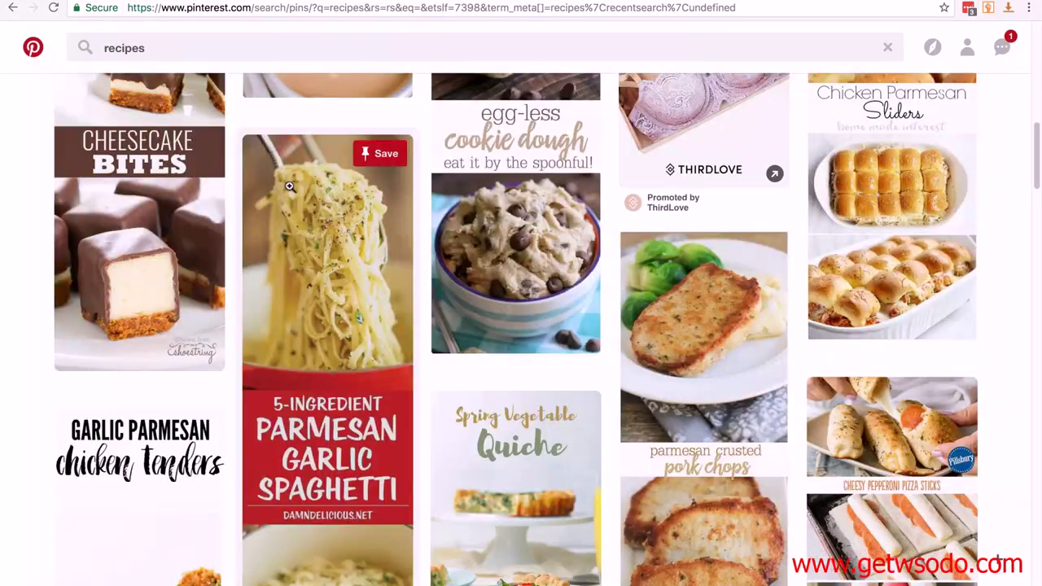
click(378, 154)
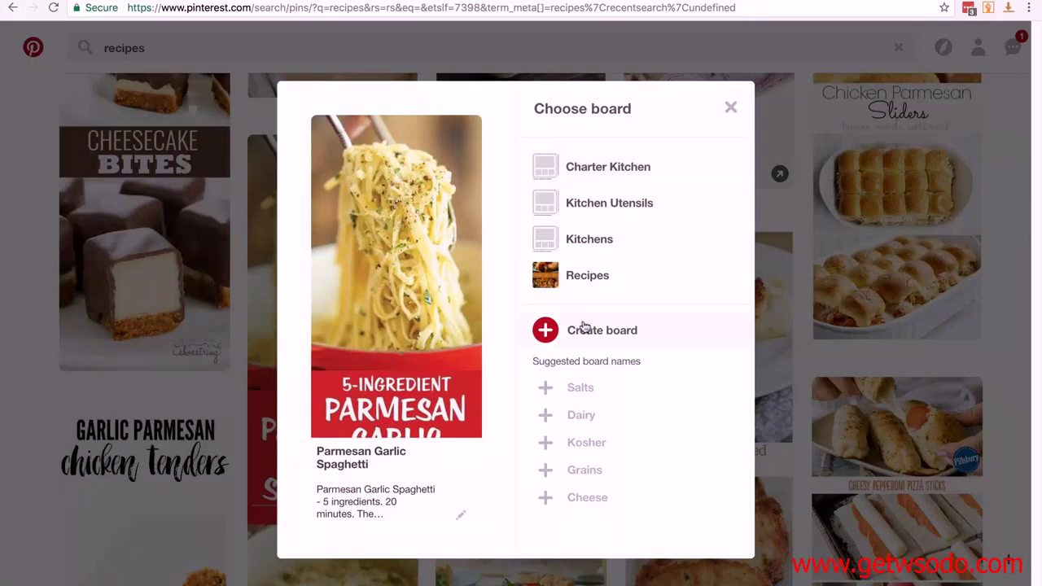
click(594, 282)
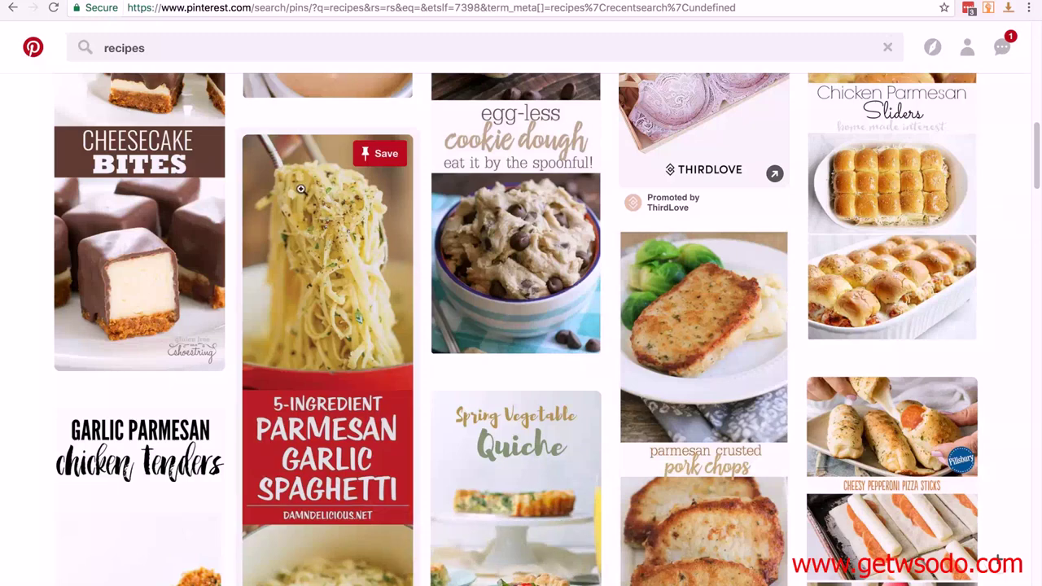
click(238, 59)
Step: Search 'kitchen' and save the Biscuits Gravy sign and farmhouse decor pins to Kitchens
text(kitchen)
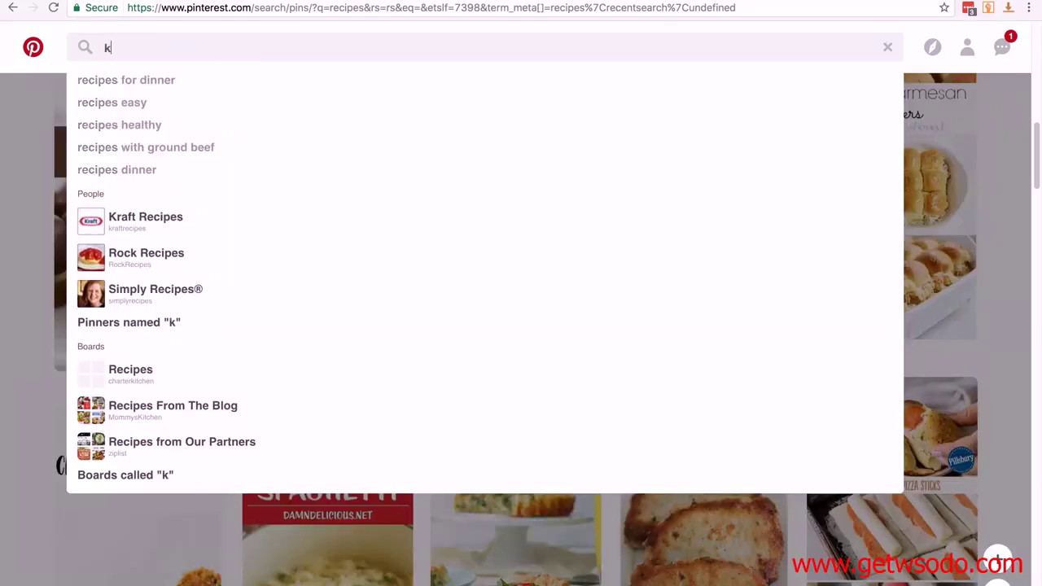
key(Return)
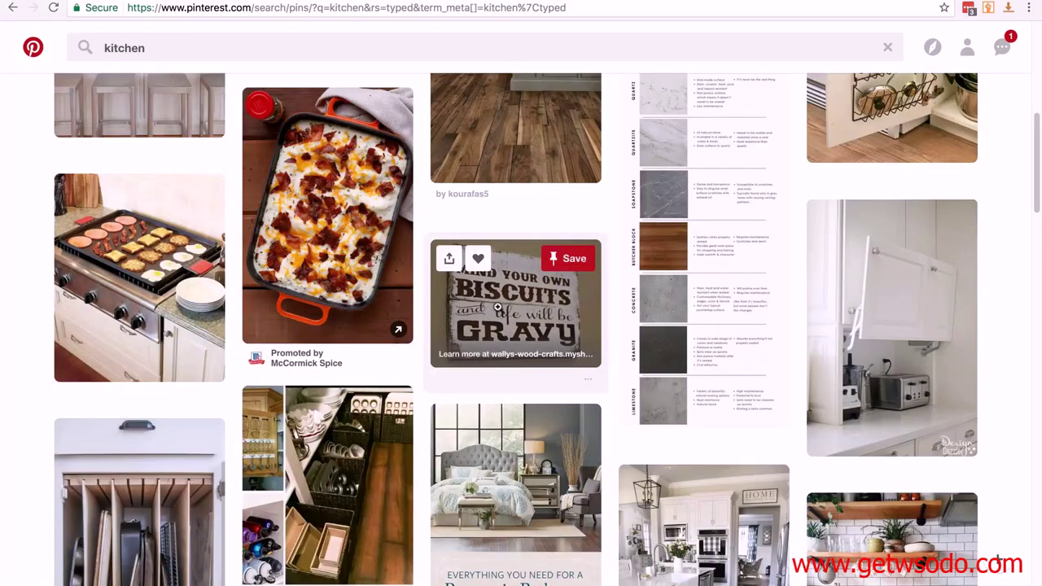
click(559, 267)
click(560, 279)
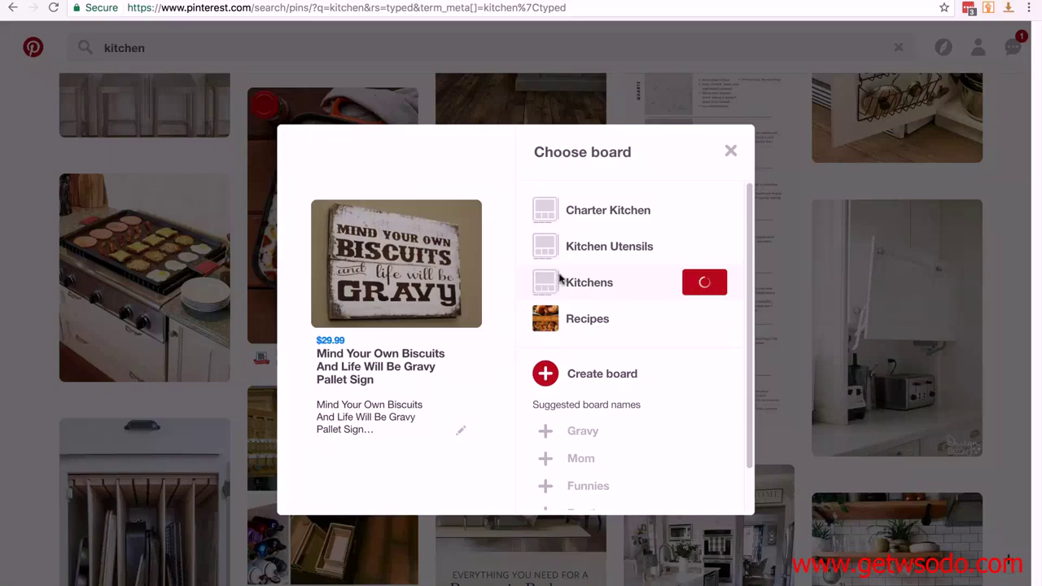
scroll(560, 280, down, 5)
scroll(317, 267, down, 10)
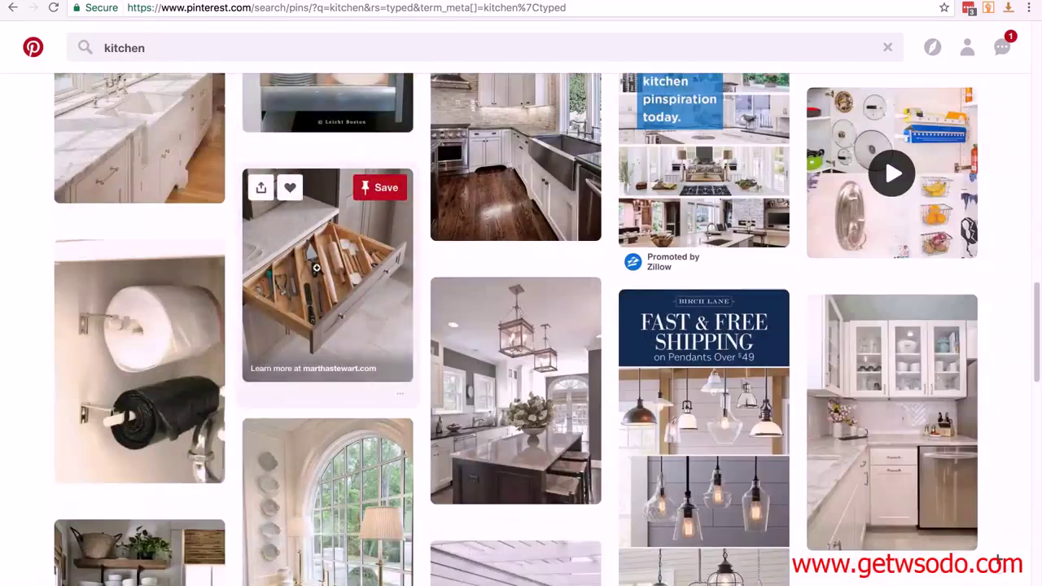
scroll(317, 267, down, 4)
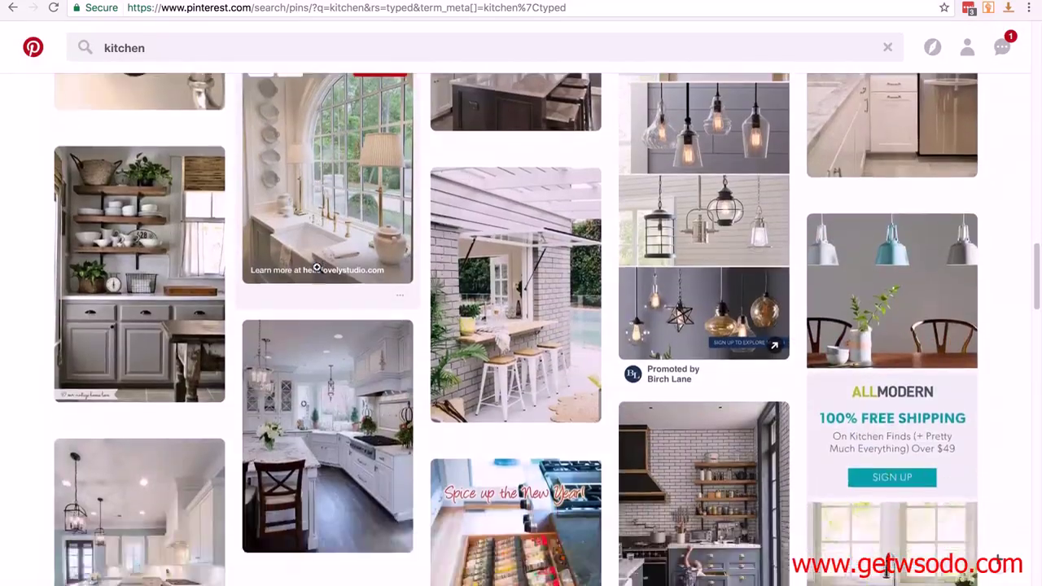
scroll(429, 267, down, 5)
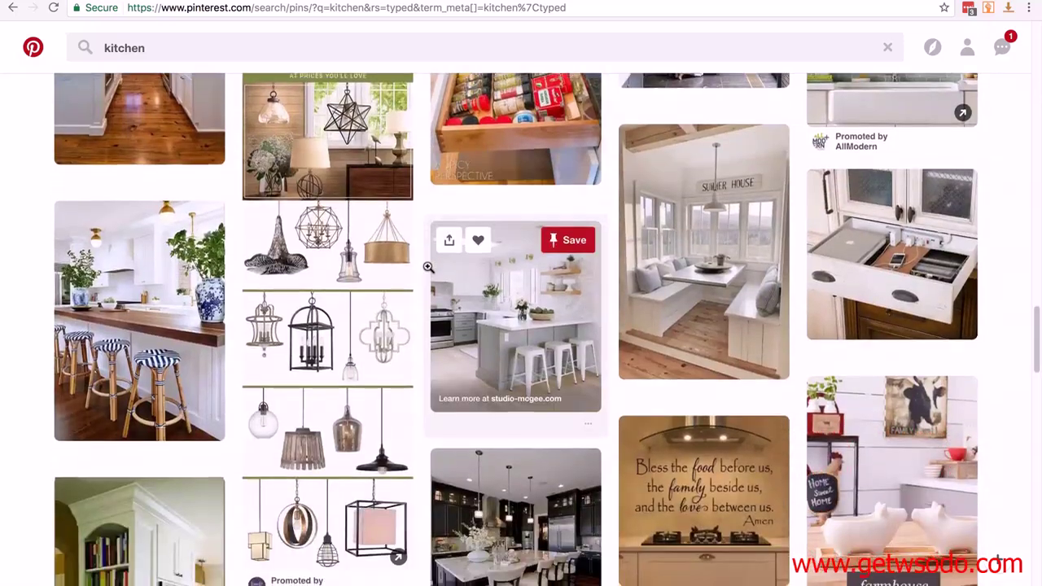
scroll(428, 267, down, 5)
scroll(488, 269, down, 5)
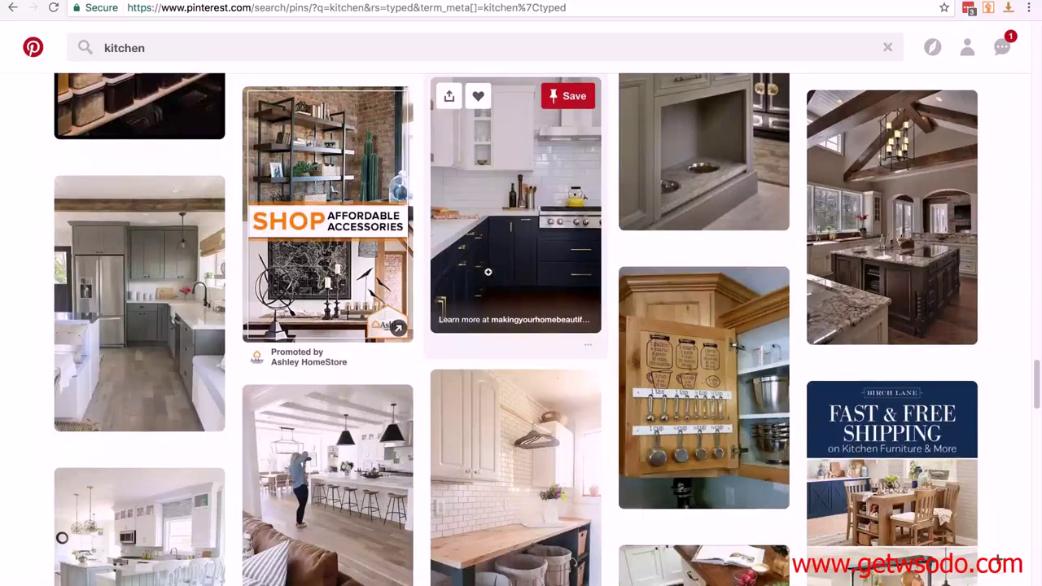
click(572, 110)
click(589, 273)
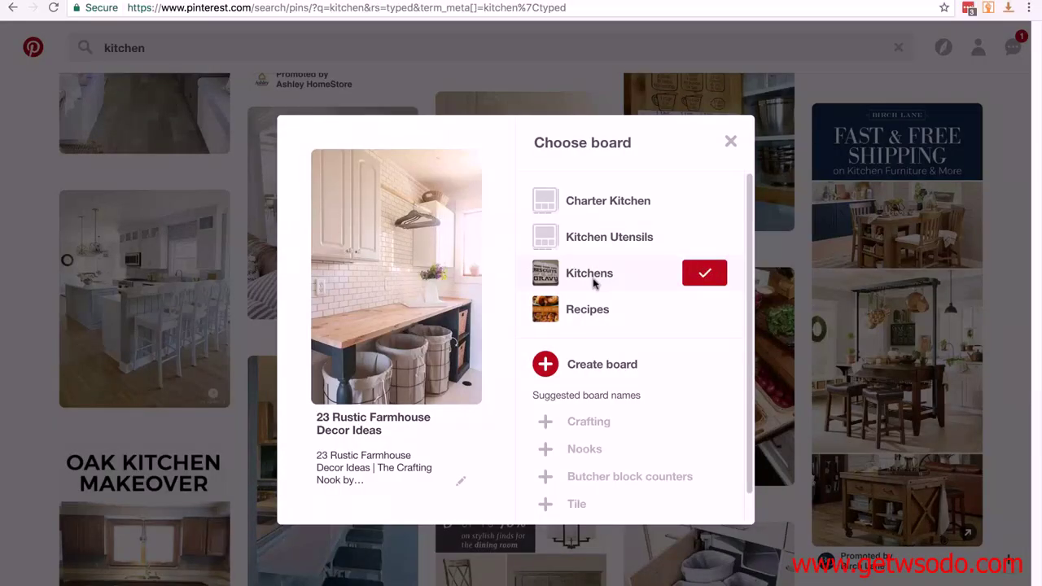
Step: Search 'kitchen utensil', save the utensil rack pin to Kitchen Utensils, and view the profile
click(154, 49)
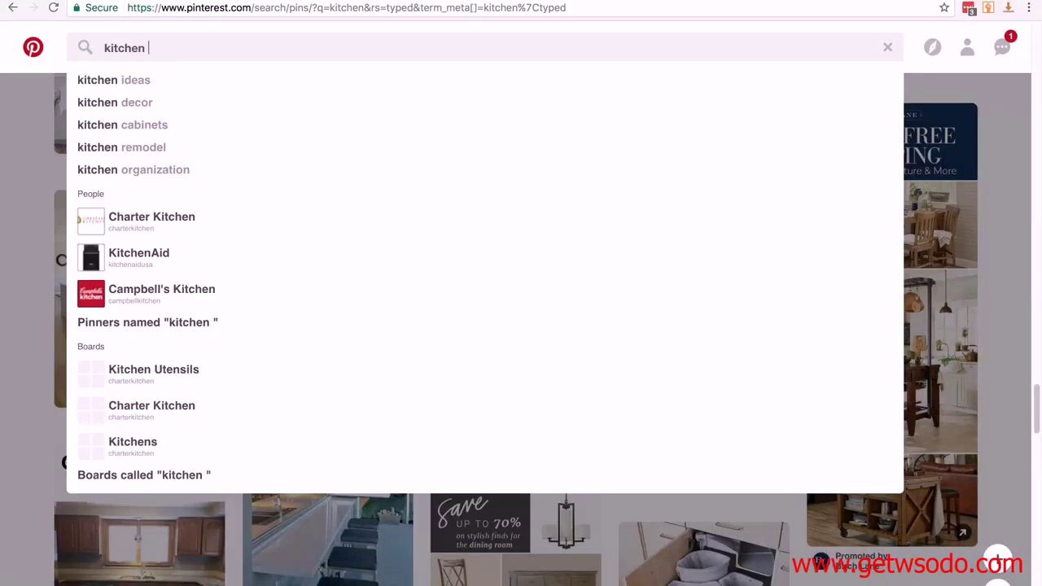
text(utensil)
key(Return)
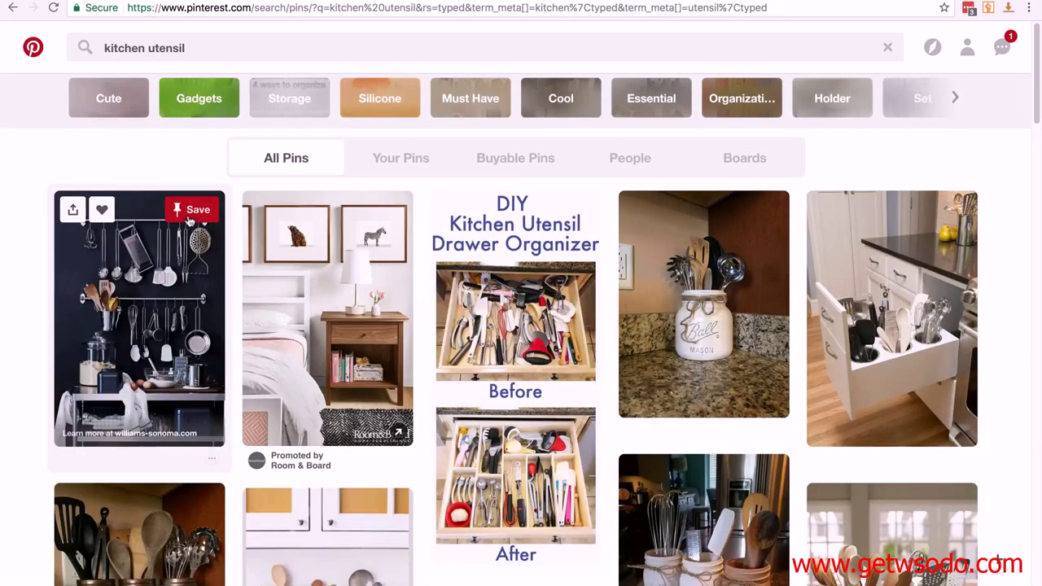
click(189, 213)
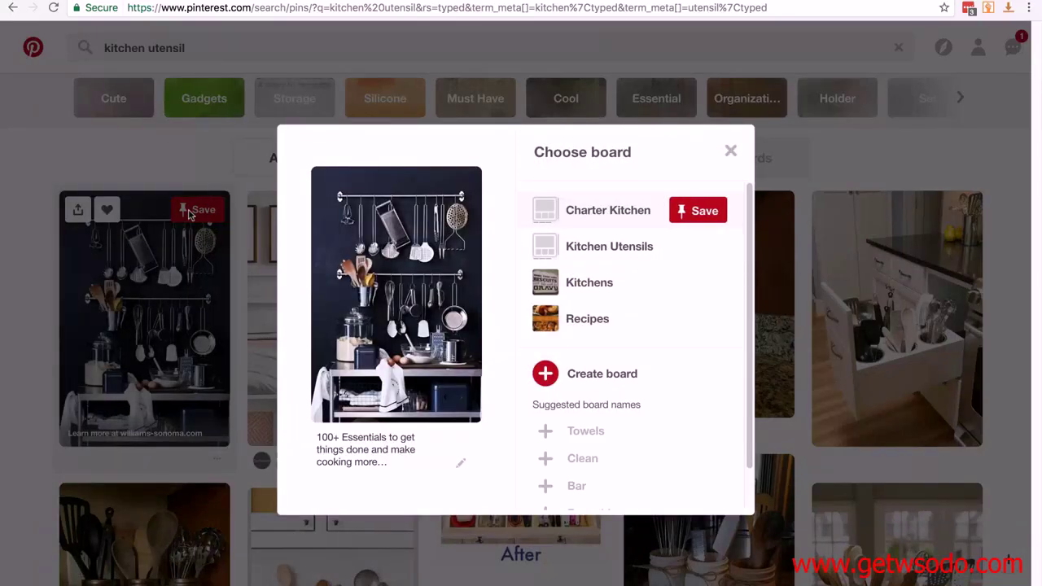
click(697, 245)
click(967, 48)
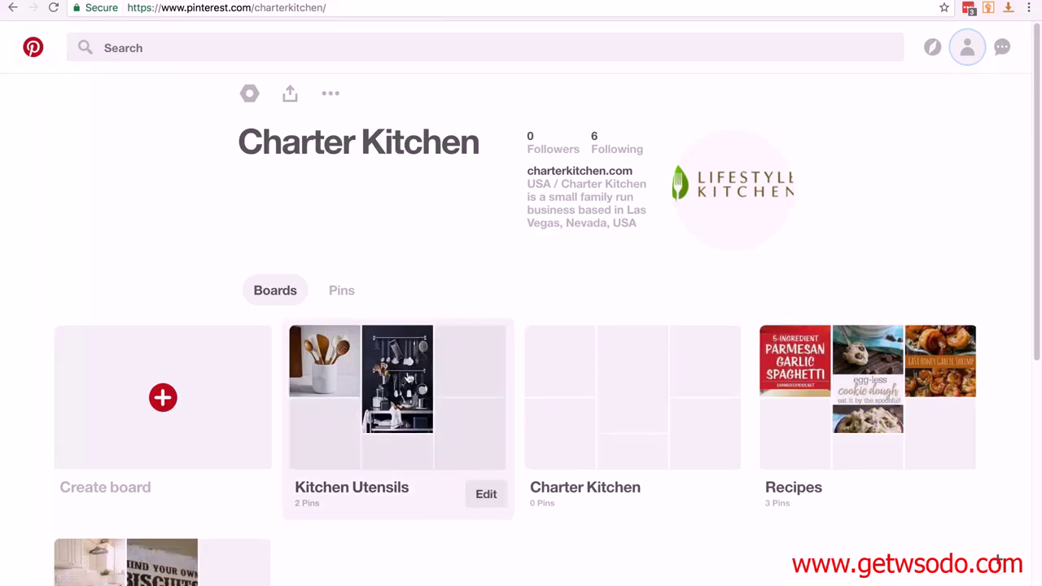
scroll(765, 539, down, 2)
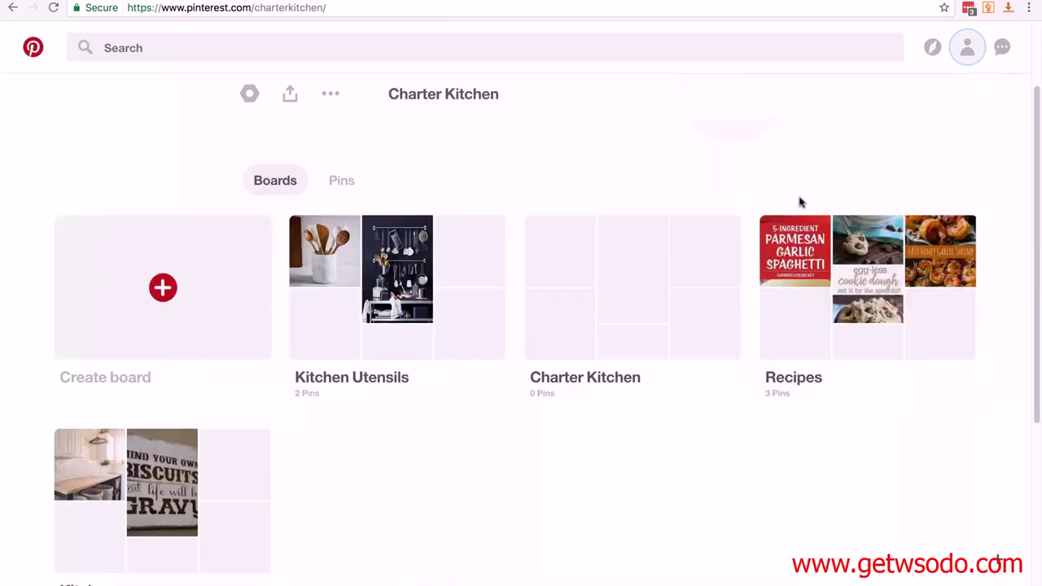
scroll(435, 447, down, 3)
scroll(434, 447, up, 2)
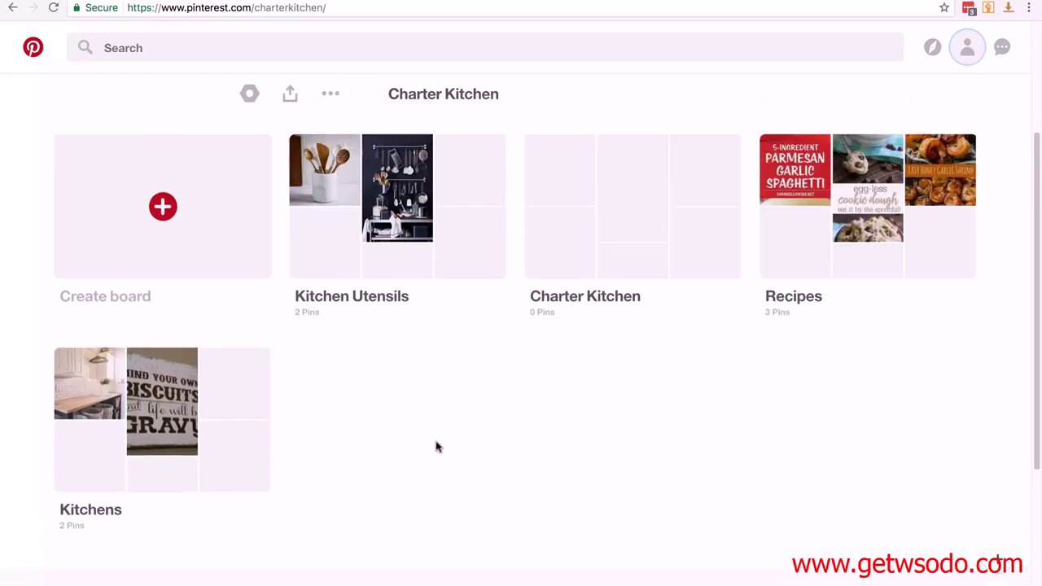
scroll(436, 447, up, 1)
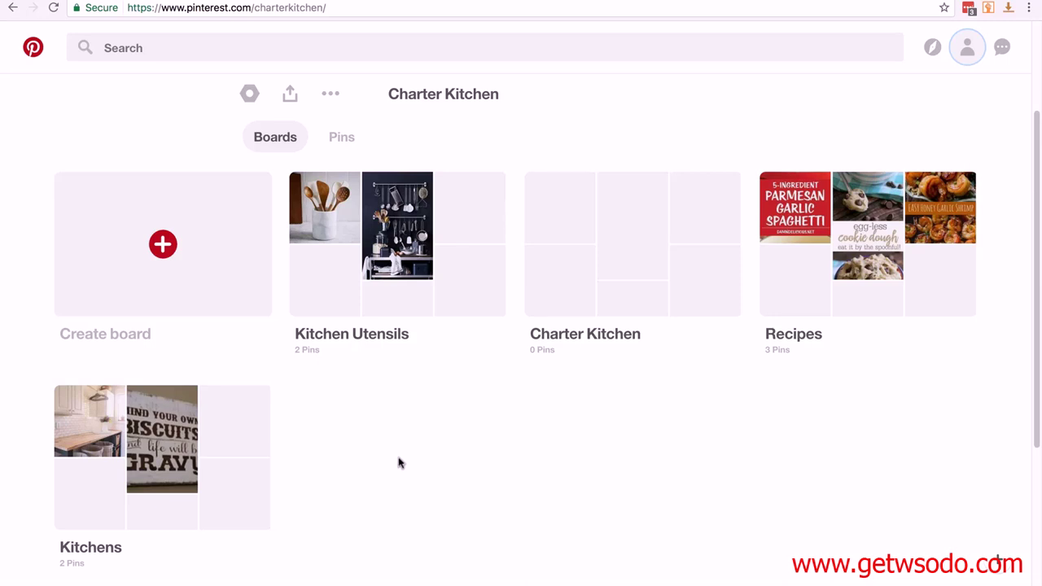
scroll(398, 463, up, 3)
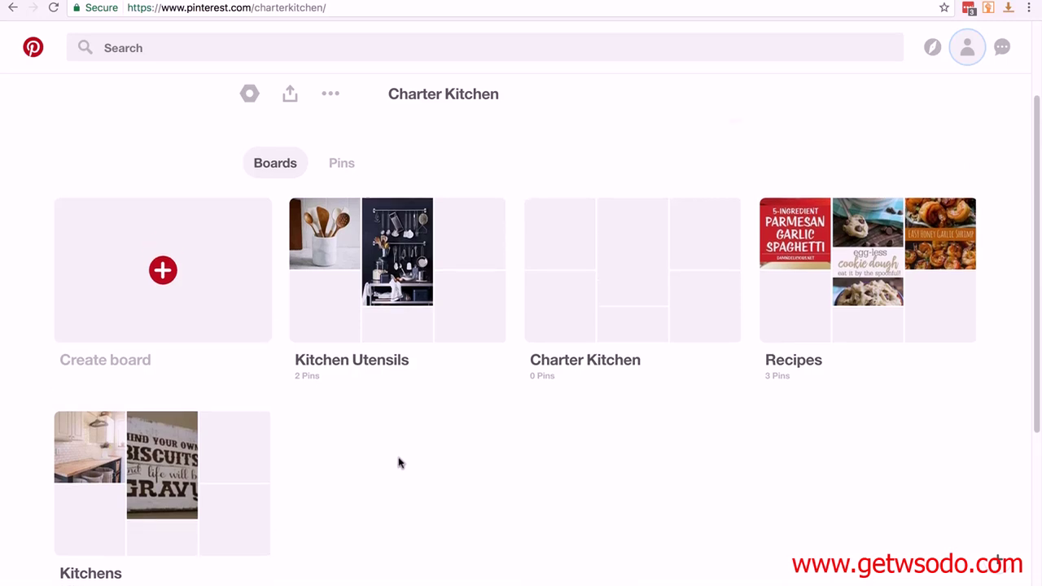